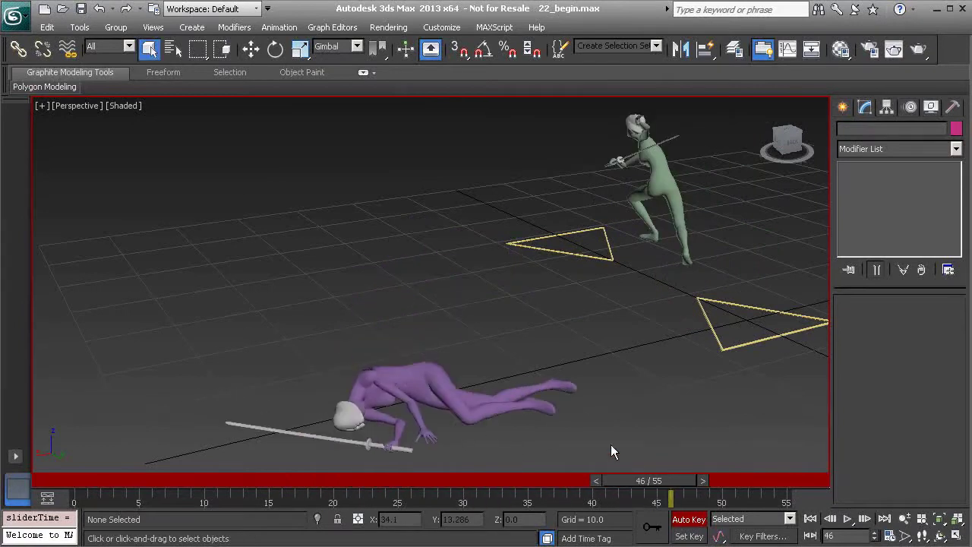
Unhide controls_layer in the Layer Manager so the rig controls show, and close the layer windows.
scroll(496, 336, "up", 5)
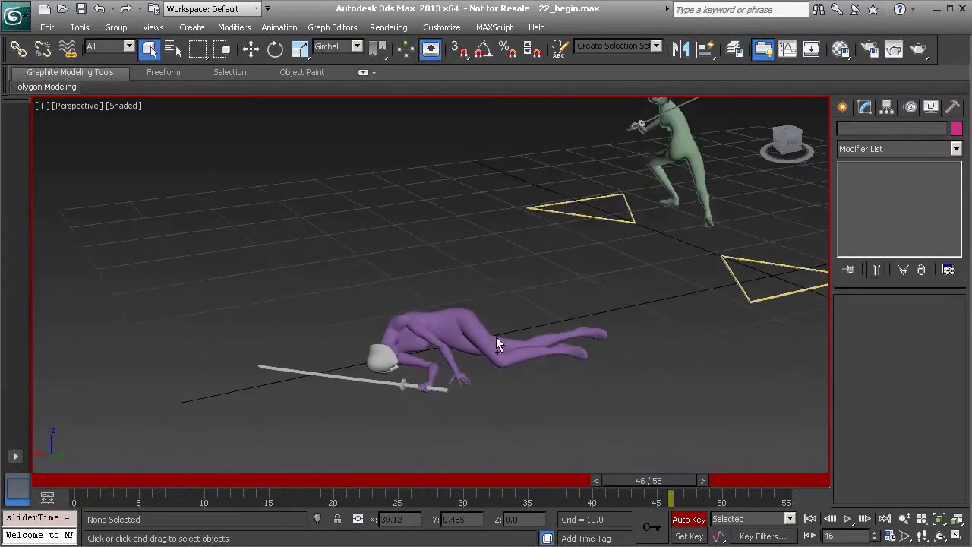
right_click(933, 60)
left_click(932, 130)
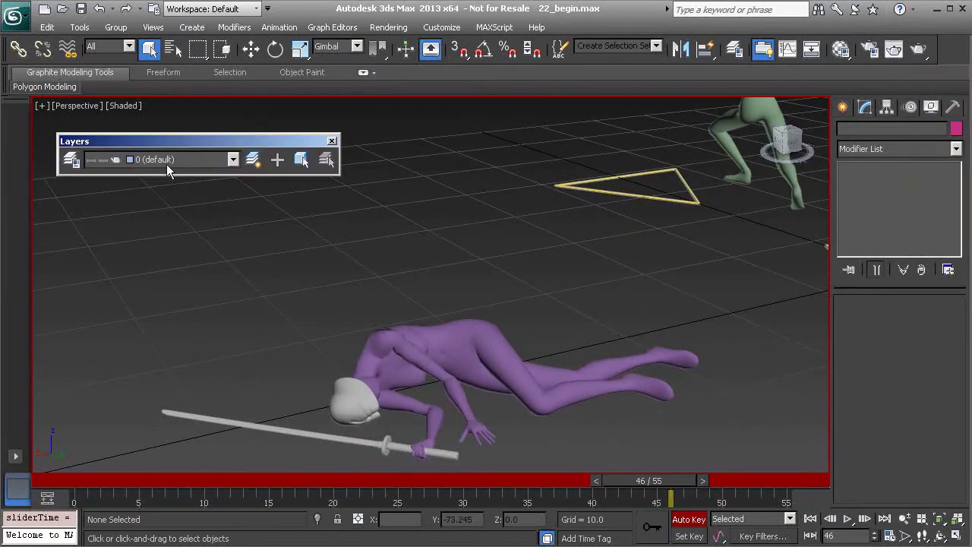
left_click(71, 160)
left_click(373, 350)
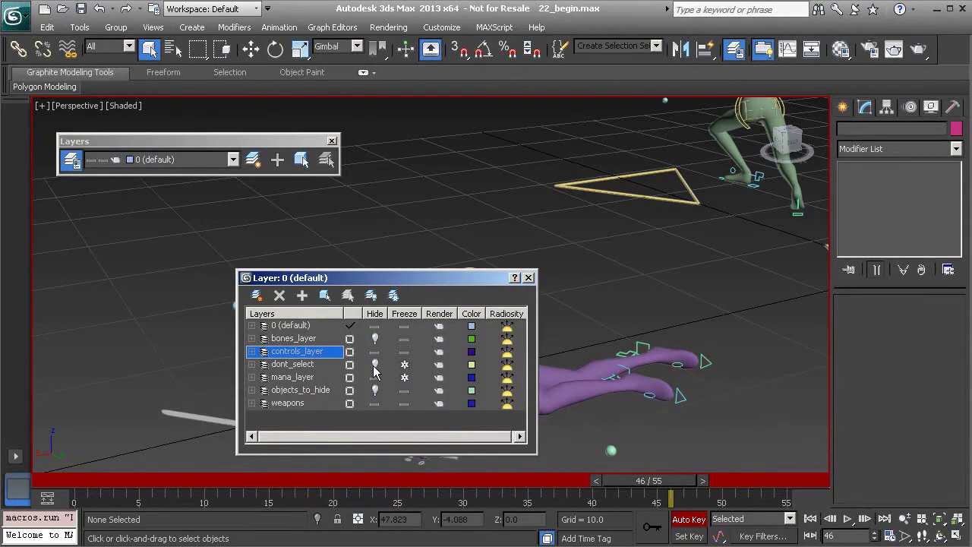
left_click(528, 278)
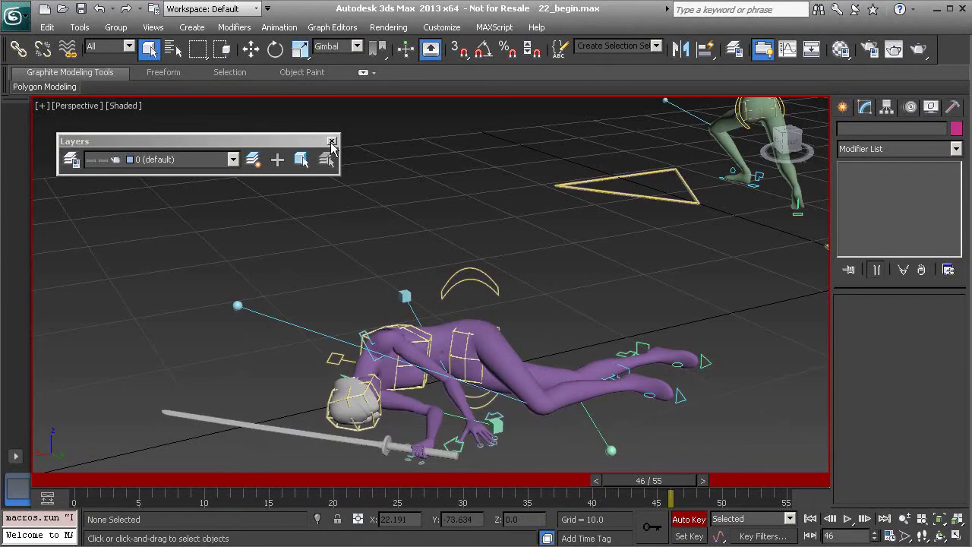
left_click(331, 142)
Examine the purple character's landing around frame 30 with its neck control selected, checking the head and neck against the floor.
middle_click_drag(417, 259, 394, 214)
left_click_drag(611, 480, 420, 458)
middle_click_drag(420, 458, 389, 380, "alt")
mouse_move(443, 484)
left_mouse_down()
mouse_move(424, 483)
mouse_move(435, 485)
left_mouse_up()
middle_click_drag(436, 471, 376, 300, "alt")
left_click(337, 288)
left_click_drag(450, 471, 469, 486)
middle_click_drag(453, 407, 469, 499, "alt")
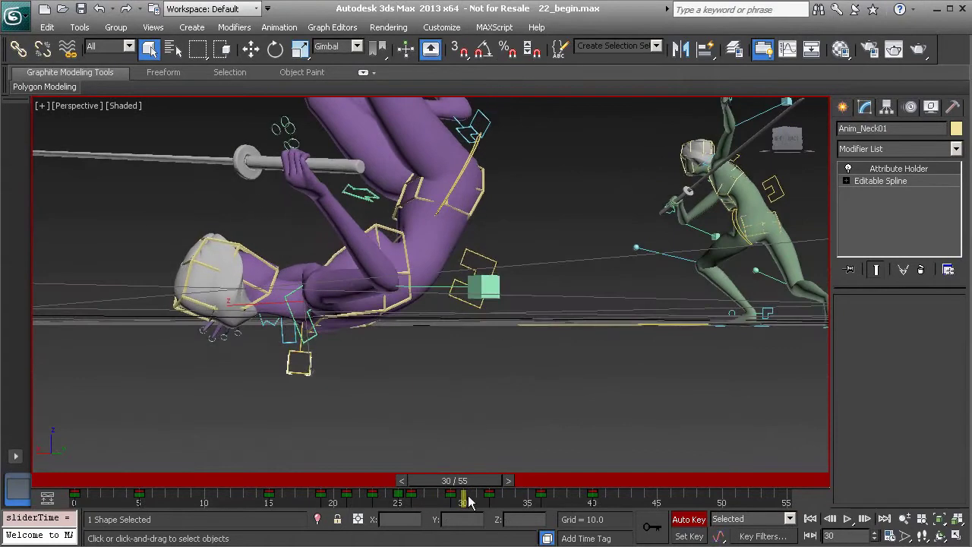
At frame 29, rotate the purple character's neck control Anim_Neck01 to adjust the head's position relative to the floor.
left_click_drag(467, 479, 461, 479)
key("q")
scroll(380, 356, "up", 3)
scroll(380, 361, "down", 3)
scroll(365, 363, "up", 4)
middle_click_drag(334, 363, 380, 341, "alt")
key("e")
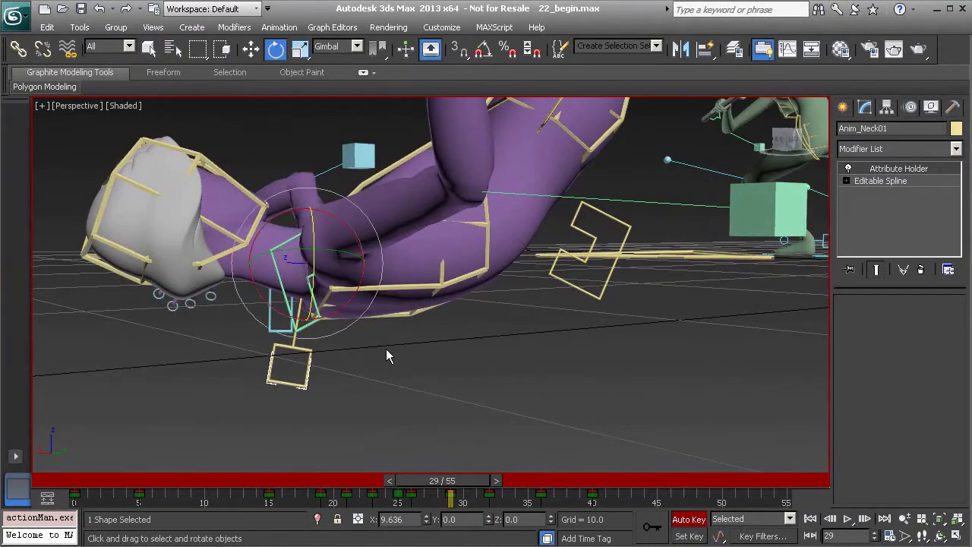
middle_click_drag(270, 322, 288, 304, "alt")
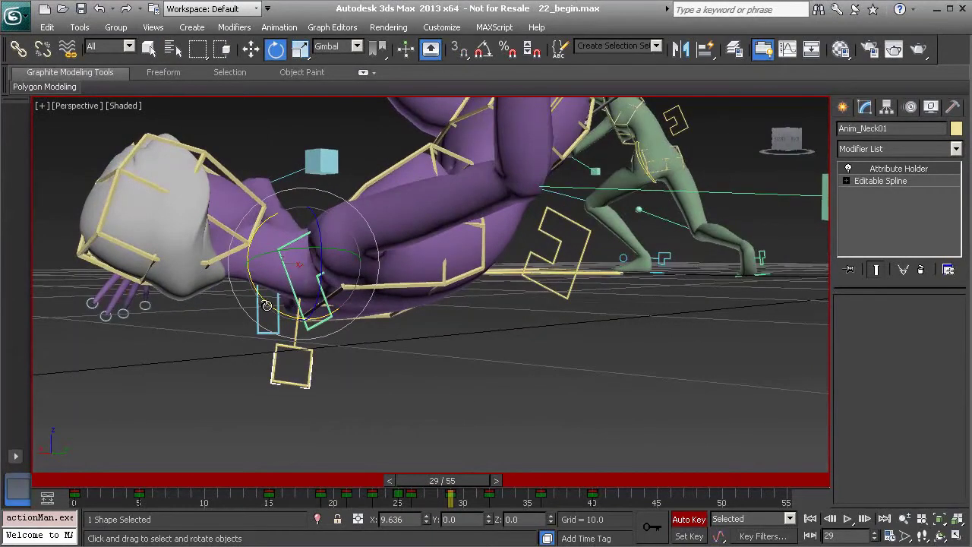
left_click_drag(267, 303, 291, 334)
middle_click_drag(288, 334, 251, 329, "alt")
left_click_drag(260, 300, 232, 258)
At frame 29, rotate the head control Anim_Head002 by about -6 degrees on its Z axis.
left_click(183, 199)
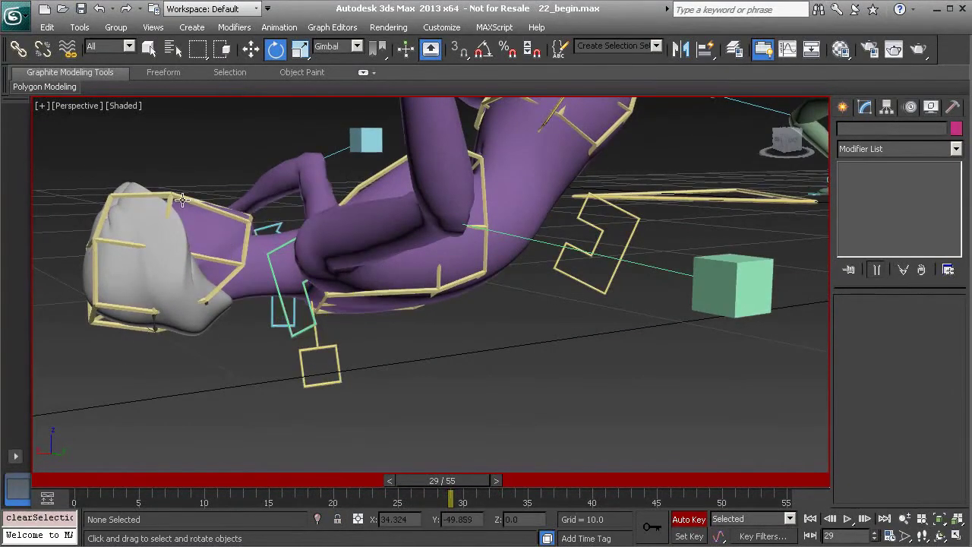
left_click(198, 280)
left_click_drag(166, 324, 161, 313)
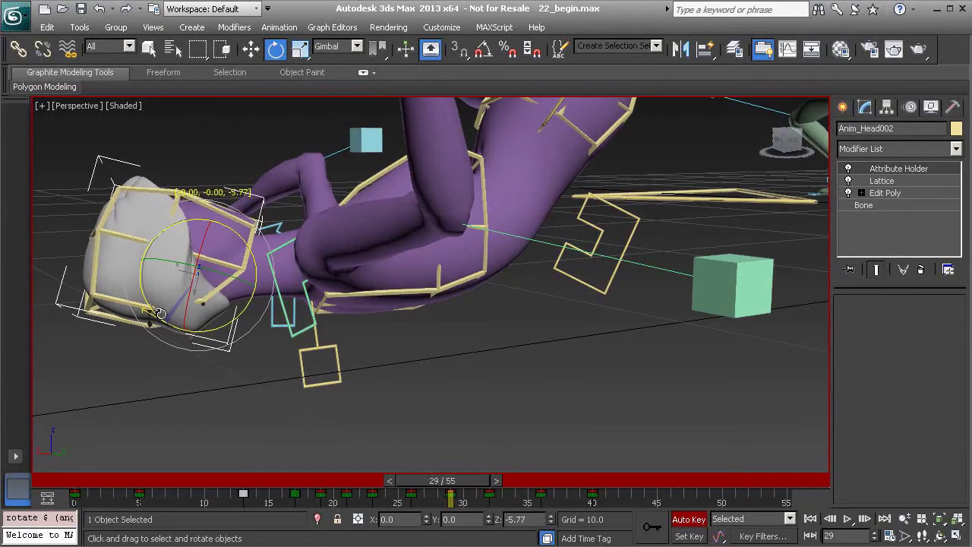
At frame 28, rotate the neck control Anim_Neck01 on its X axis to key an adjusted neck pose.
mouse_move(470, 478)
left_mouse_down()
mouse_move(434, 476)
mouse_move(457, 478)
left_mouse_up()
key("e")
middle_click_drag(399, 374, 377, 364, "alt")
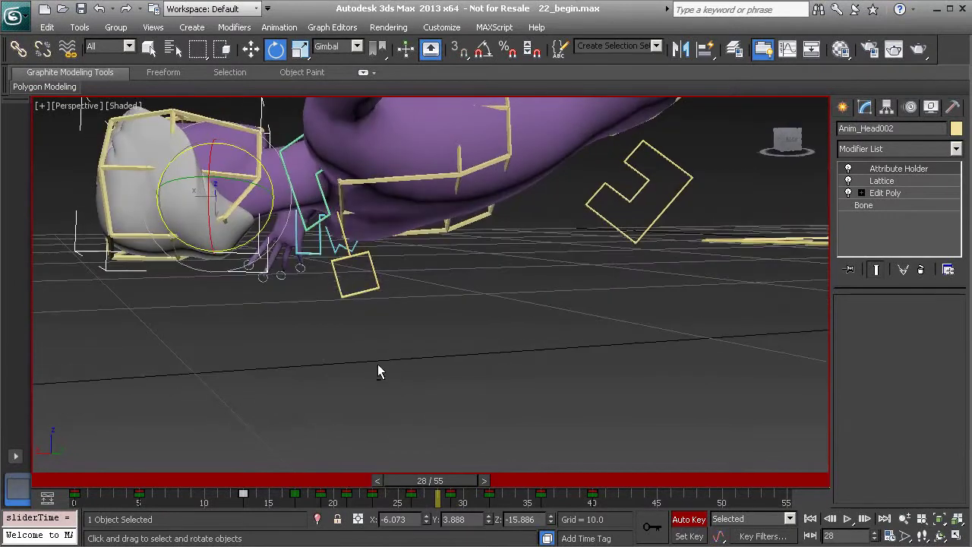
left_click(302, 241)
left_click_drag(301, 220, 323, 258)
middle_click_drag(341, 262, 308, 226, "alt")
left_click_drag(308, 227, 352, 219)
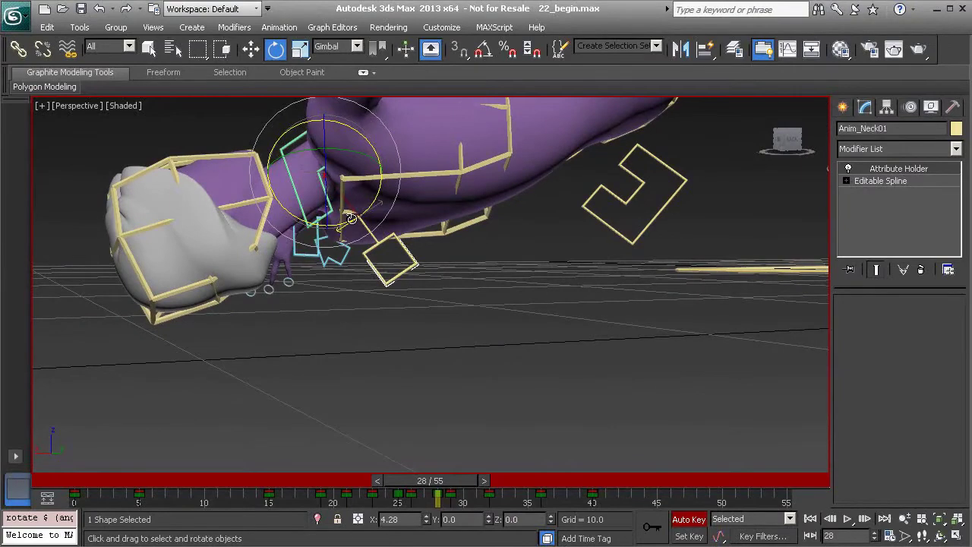
Examine the purple character's head and neck through the roll between about frames 30 and 40 from several angles.
left_click_drag(446, 471, 491, 480)
scroll(430, 304, "down", 5)
middle_click_drag(430, 327, 438, 382, "alt")
left_click_drag(479, 489, 585, 520)
key("e")
middle_click_drag(529, 434, 486, 357, "alt")
scroll(458, 319, "up", 2)
middle_click_drag(404, 339, 439, 329, "alt")
left_click_drag(574, 481, 543, 495)
left_click(202, 299)
middle_click_drag(201, 298, 463, 466, "alt")
mouse_move(544, 486)
left_mouse_down()
mouse_move(535, 493)
mouse_move(587, 500)
mouse_move(541, 500)
left_mouse_up()
key("e")
middle_click_drag(413, 362, 446, 375, "alt")
At frame 38, rotate the neck control Anim_Neck01 to key a corrected neck pose during the roll.
left_click_drag(559, 487, 592, 500)
key("e")
middle_click_drag(335, 312, 373, 328, "alt")
left_click(211, 327)
middle_click_drag(211, 326, 244, 314, "alt")
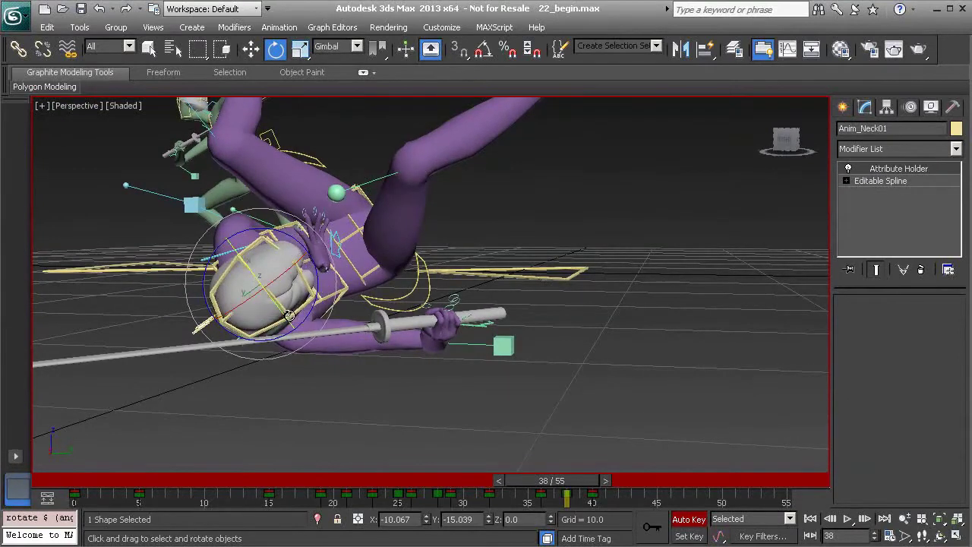
middle_click_drag(315, 339, 274, 284, "alt")
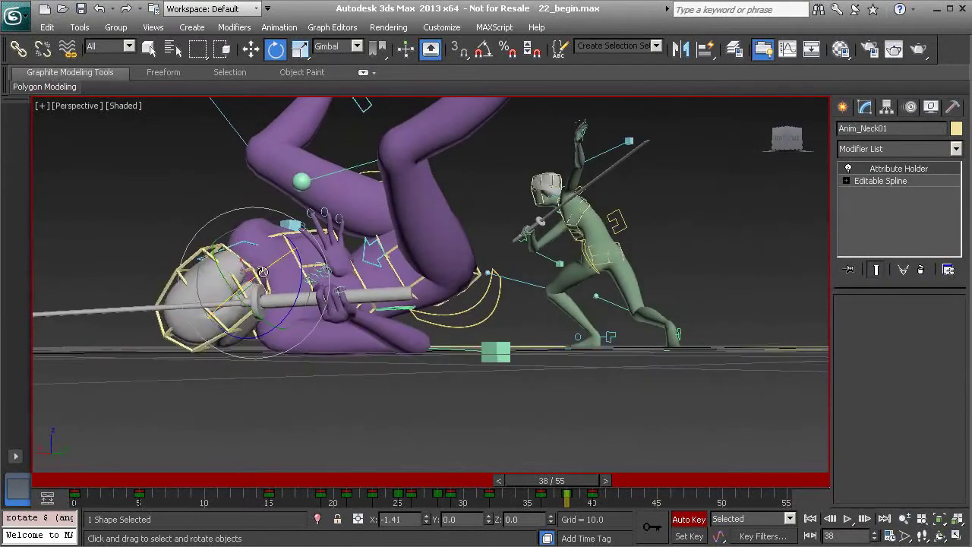
At frame 39, rotate the neck control Anim_Neck01 to key the head's position above the floor.
left_click_drag(566, 486, 594, 508)
scroll(232, 339, "up", 5)
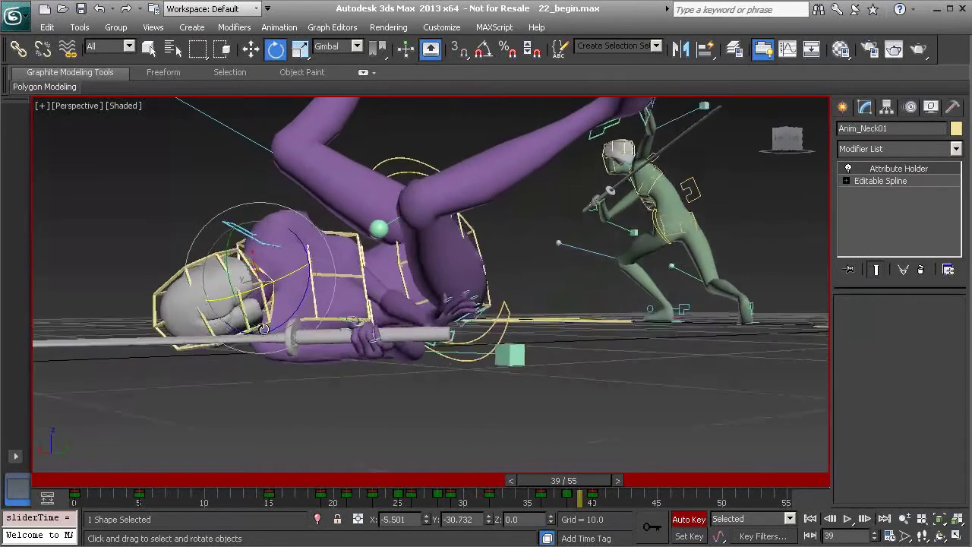
middle_click_drag(232, 339, 266, 308, "alt")
middle_click_drag(378, 363, 388, 391, "alt")
At frame 37, rotate the neck control Anim_Neck01 to key an additional in-between neck pose.
left_click_drag(593, 492, 579, 498)
key("e")
middle_click_drag(410, 365, 426, 389, "alt")
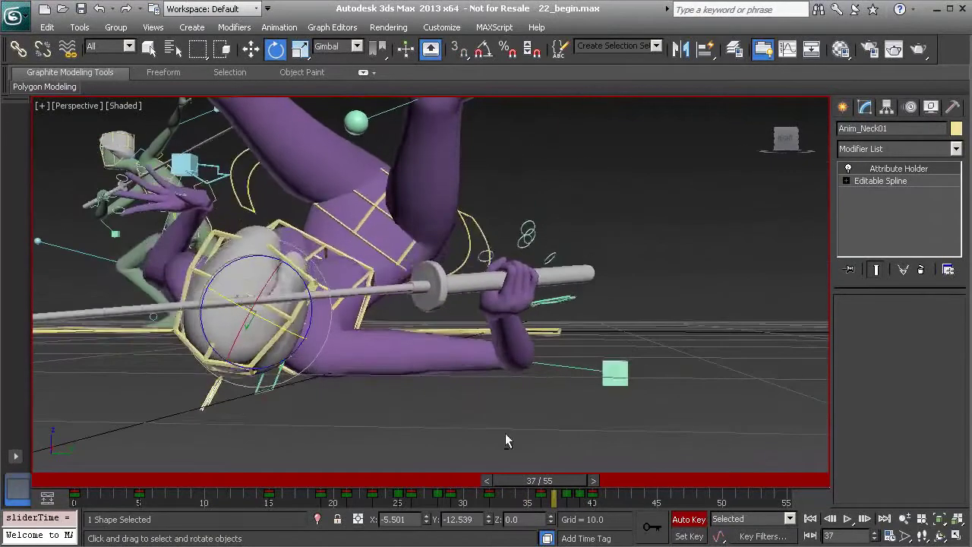
left_click_drag(559, 480, 572, 499)
key("e")
middle_click_drag(326, 304, 289, 320, "alt")
At frame 40, refine the rotation of the neck control Anim_Neck01 so the head rests properly beside the arm.
left_click_drag(558, 486, 600, 512)
middle_click_drag(478, 370, 345, 280, "alt")
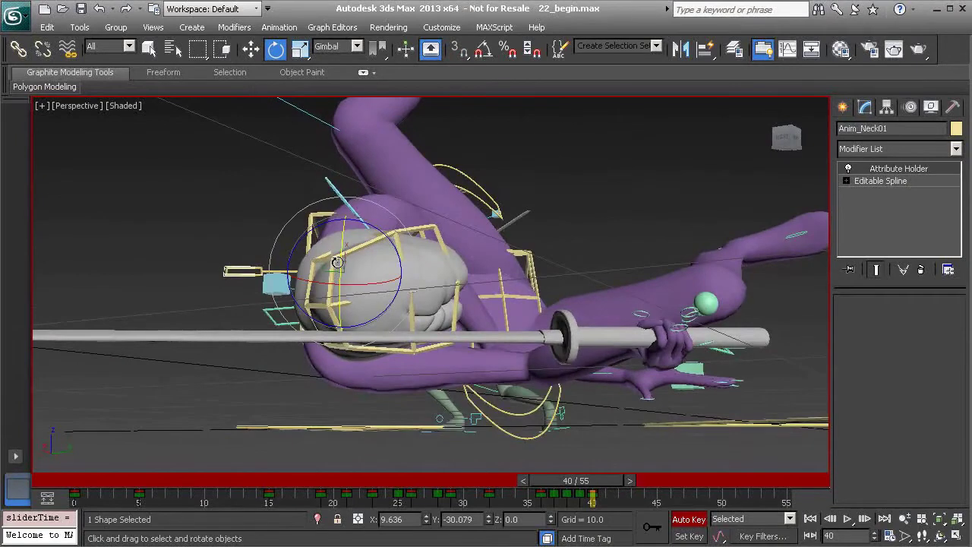
left_click_drag(339, 265, 339, 267)
middle_click_drag(342, 272, 384, 327, "alt")
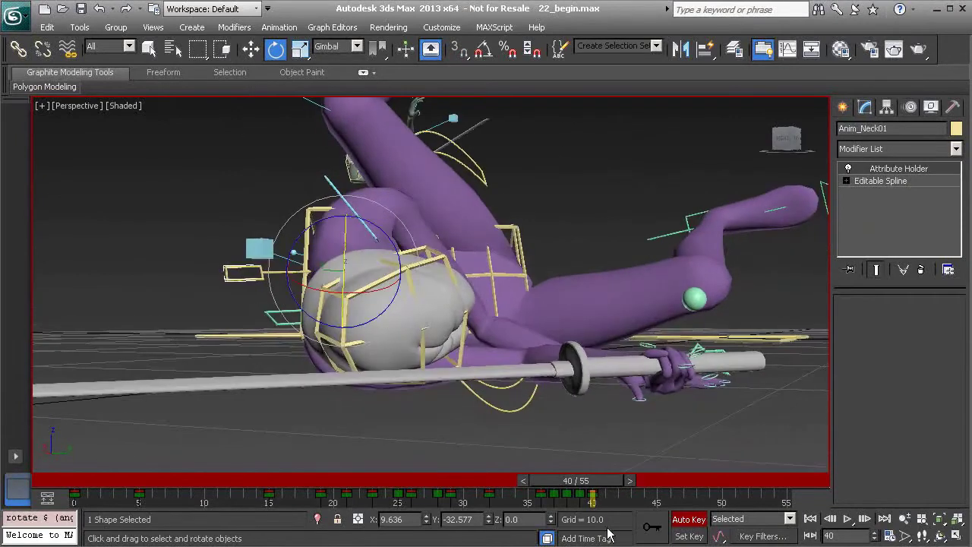
mouse_move(606, 494)
left_mouse_down()
mouse_move(579, 492)
mouse_move(617, 494)
mouse_move(615, 505)
mouse_move(603, 501)
left_mouse_up()
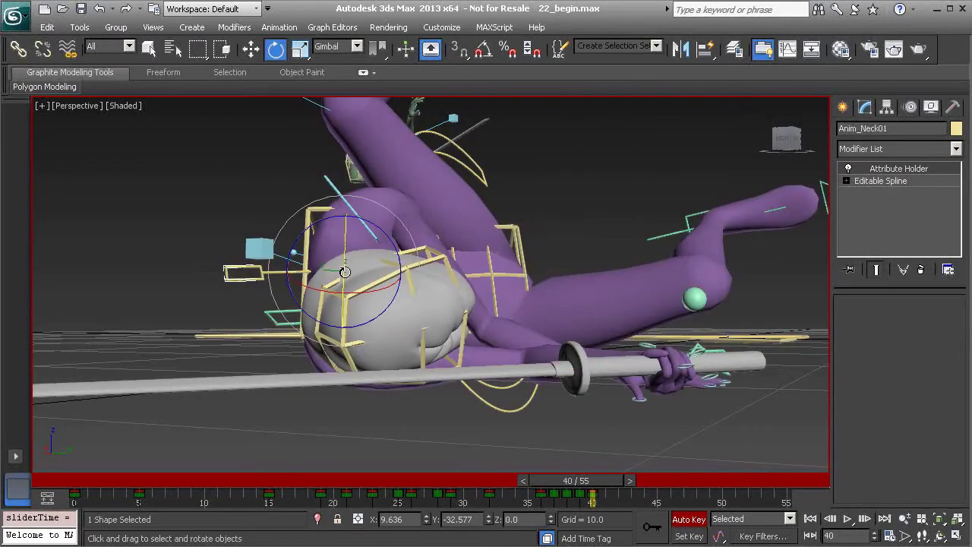
left_click_drag(345, 271, 344, 276)
middle_click_drag(350, 284, 419, 363, "alt")
Scrub and play back the animation to examine the purple character's neck motion through the fall.
left_click_drag(605, 487, 553, 515)
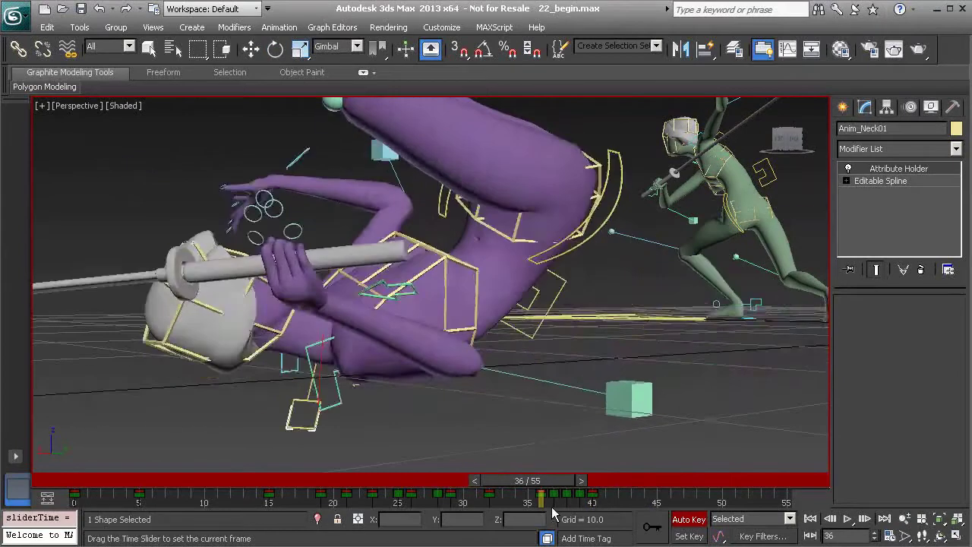
key("e")
scroll(490, 359, "down", 6)
middle_click_drag(486, 334, 490, 358, "alt")
left_click_drag(547, 480, 455, 480)
left_click(847, 520)
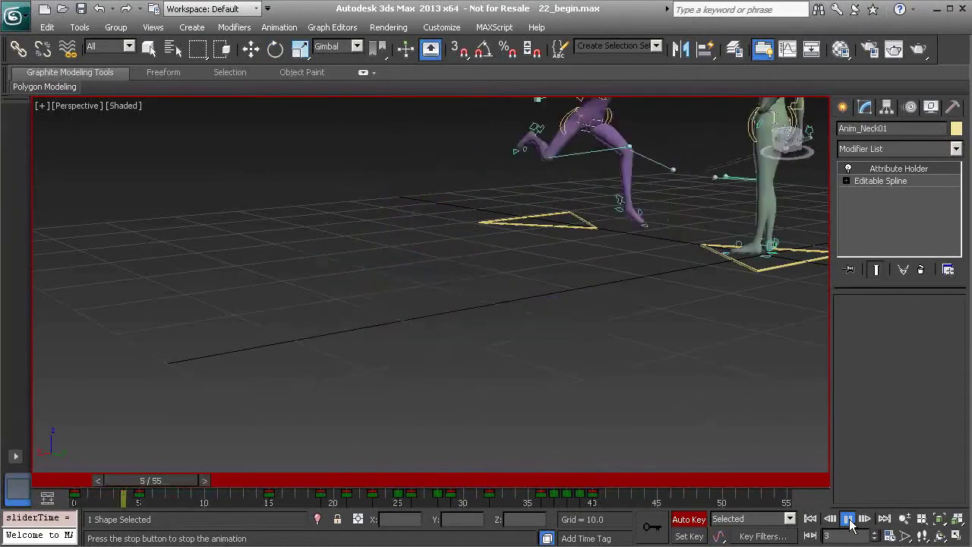
middle_click_drag(463, 351, 486, 371, "alt")
scroll(486, 370, "up", 4)
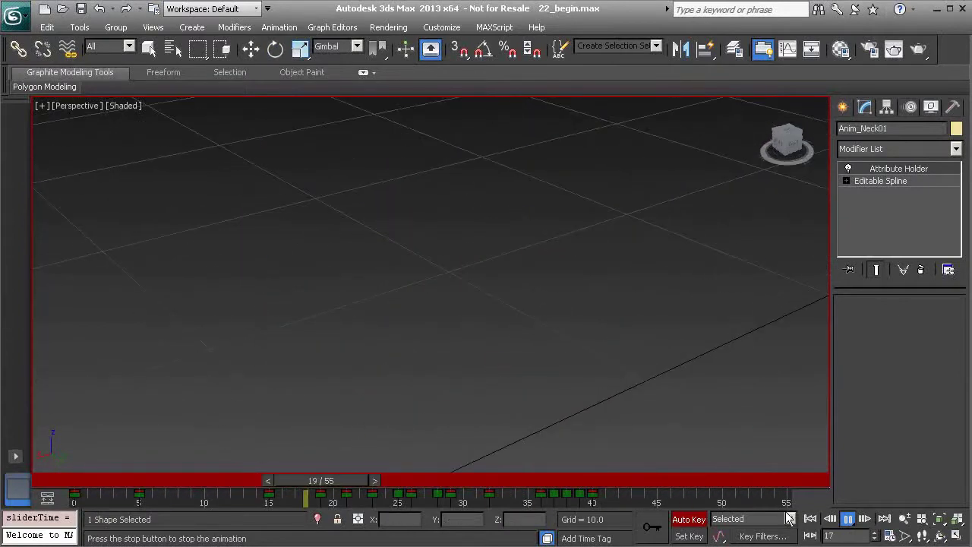
left_click(848, 522)
key("e")
middle_click_drag(707, 404, 531, 330)
At frame 42, rotate the purple character's head control Anim_Head002 by about -6 degrees on its Z axis.
left_click(557, 358)
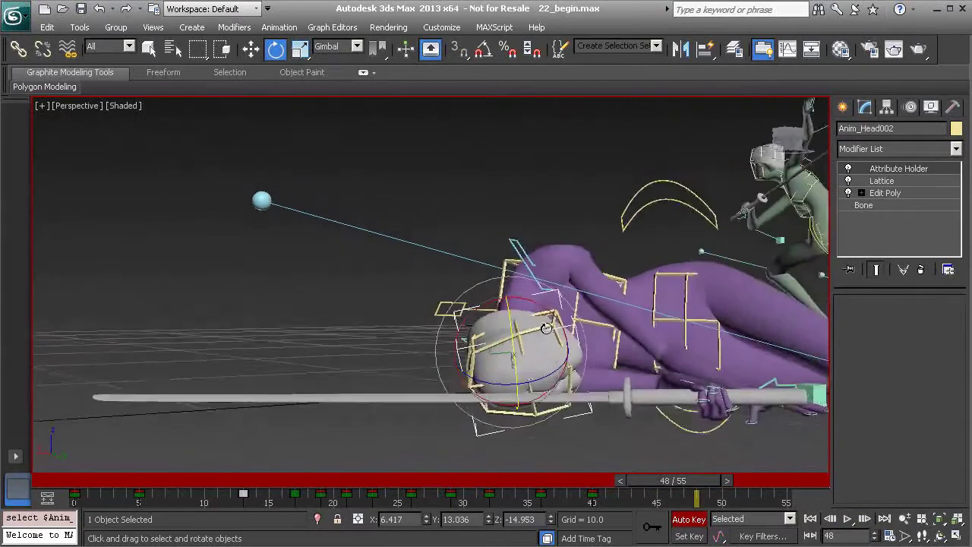
scroll(526, 329, "up", 5)
scroll(543, 346, "down", 10)
middle_click_drag(319, 334, 250, 325, "alt")
middle_click_drag(203, 261, 367, 331, "alt")
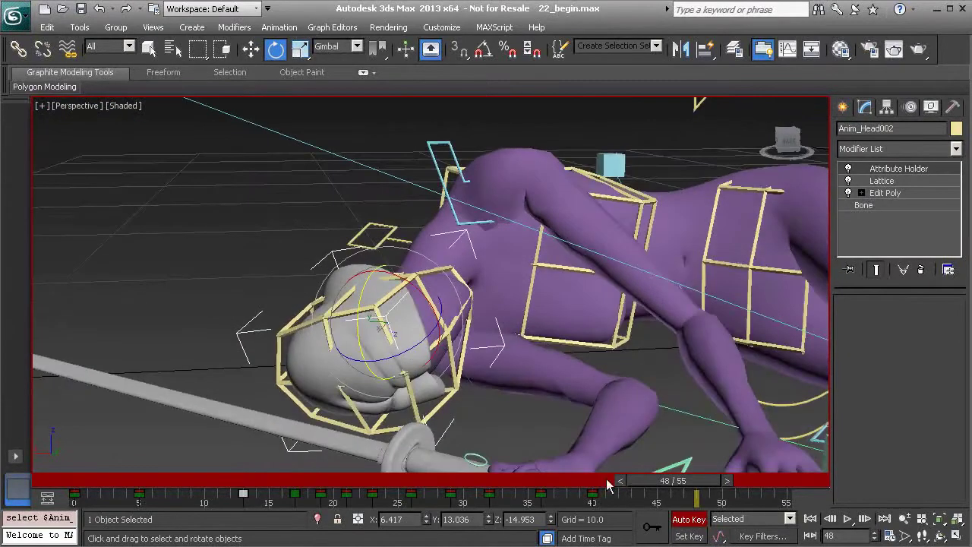
left_click_drag(676, 492, 600, 480)
key("e")
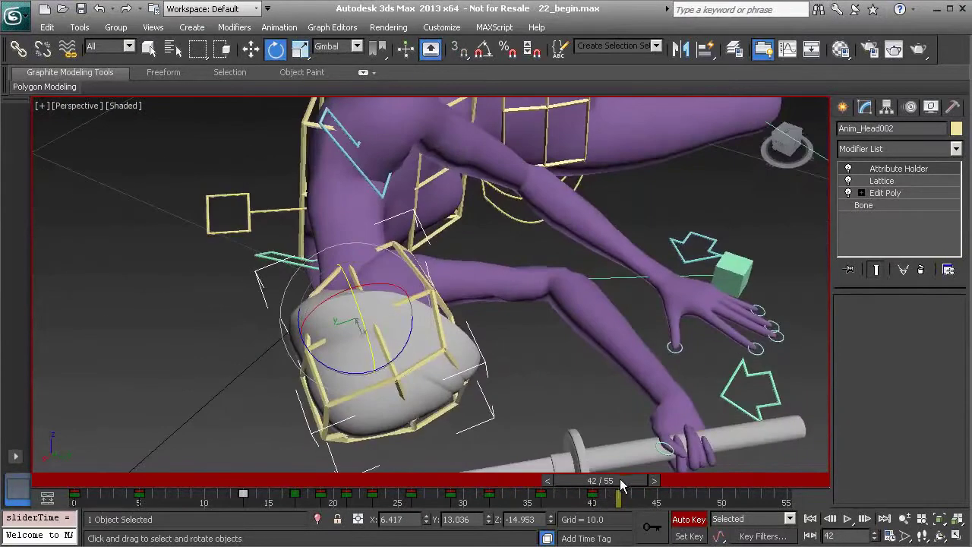
mouse_move(620, 478)
left_mouse_down()
mouse_move(562, 476)
mouse_move(614, 480)
mouse_move(642, 498)
mouse_move(629, 496)
left_mouse_up()
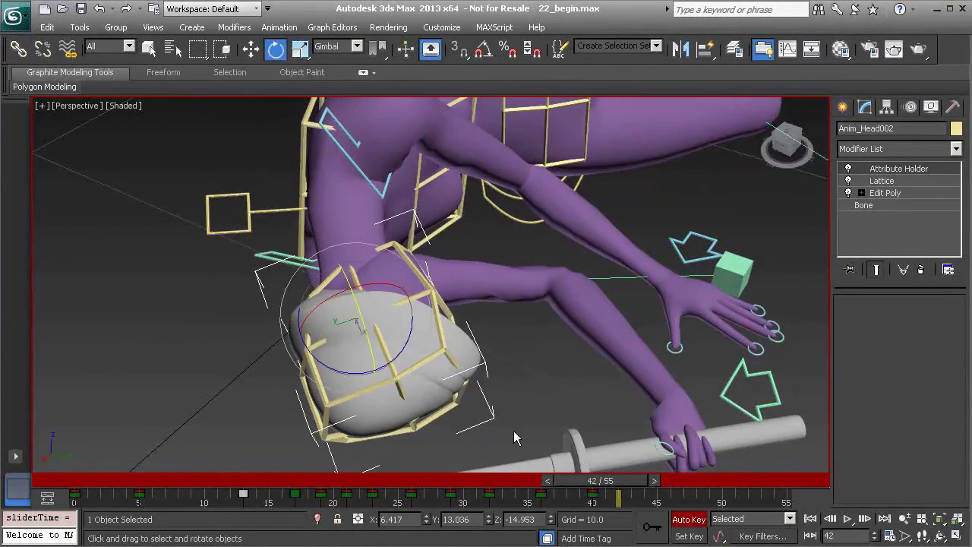
left_click_drag(406, 347, 413, 343)
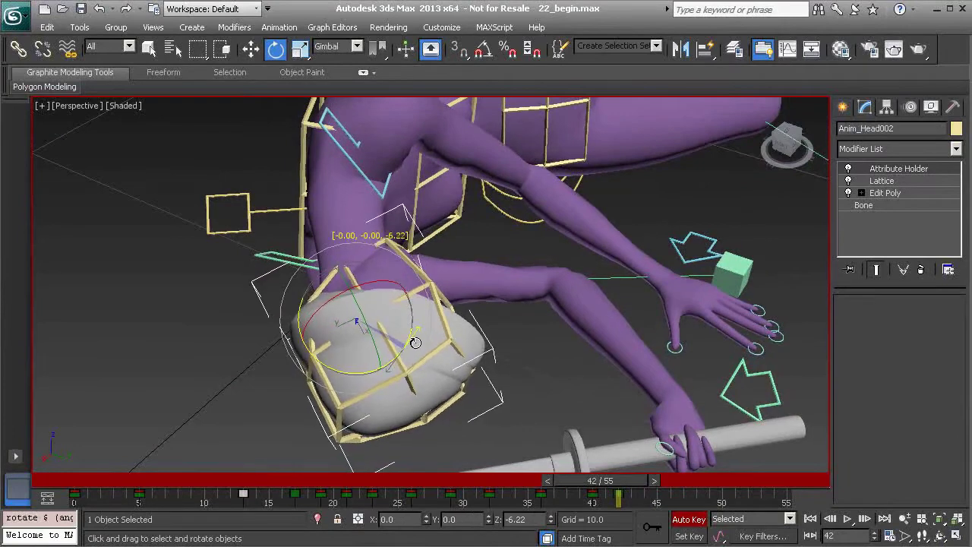
At frame 49, rotate the head control Anim_Head002 by about 21 degrees on its Z axis.
left_click_drag(638, 498, 712, 497)
key("e")
key("e")
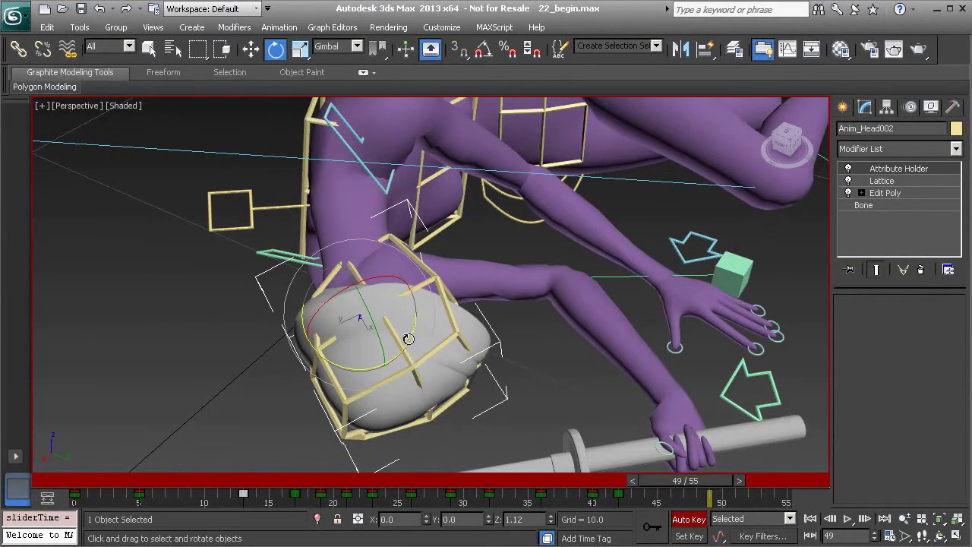
left_click_drag(409, 337, 394, 351)
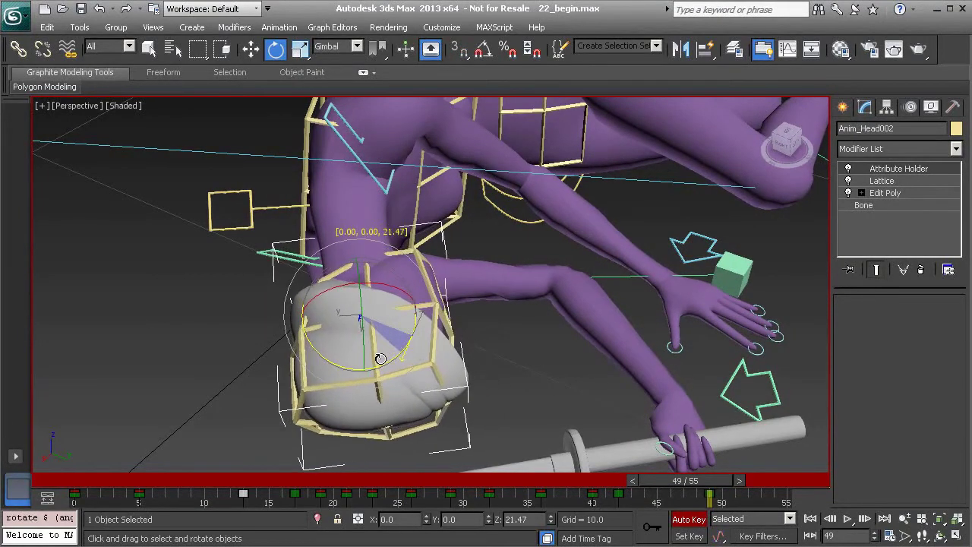
At frame 55, rotate the head control Anim_Head002 by about -3 degrees on its Z axis for the final pose.
left_click_drag(705, 489, 796, 535)
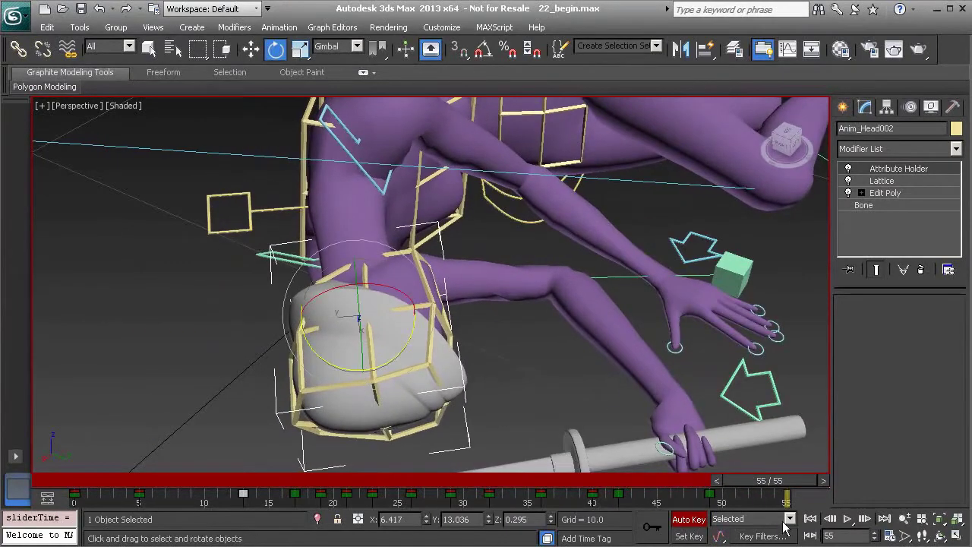
left_click_drag(402, 350, 407, 348)
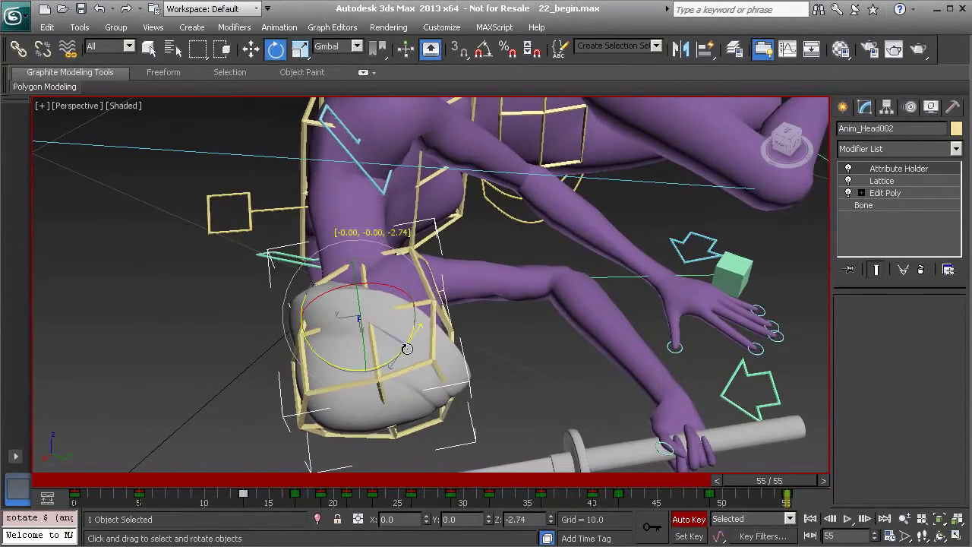
mouse_move(799, 505)
left_mouse_down()
mouse_move(644, 501)
mouse_move(804, 524)
left_mouse_up()
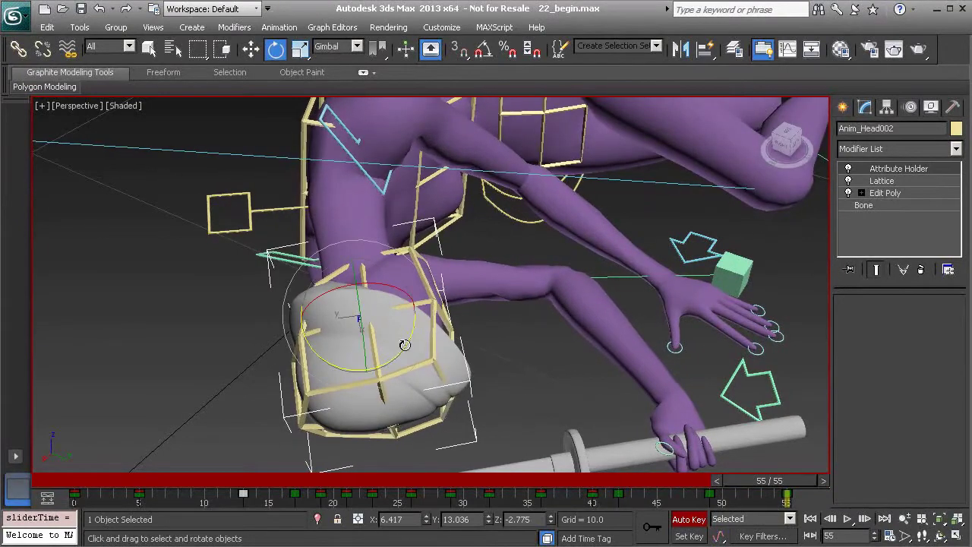
left_click_drag(422, 359, 408, 341)
Deselect the head control and play back the animation to examine the head's settling motion after the fall.
left_click_drag(780, 501, 575, 486)
scroll(522, 313, "down", 5)
middle_click_drag(524, 318, 506, 352)
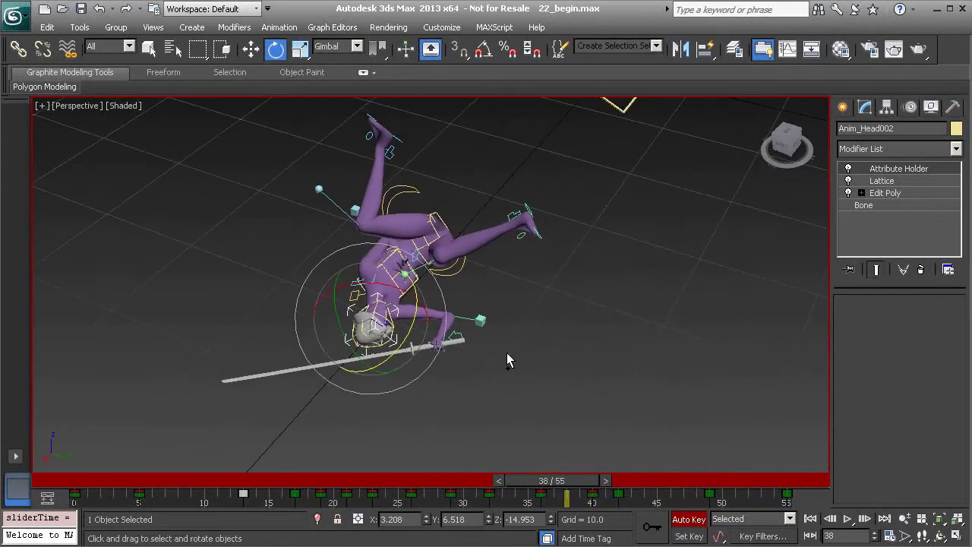
scroll(513, 334, "up", 2)
left_click(520, 309)
left_click(848, 519)
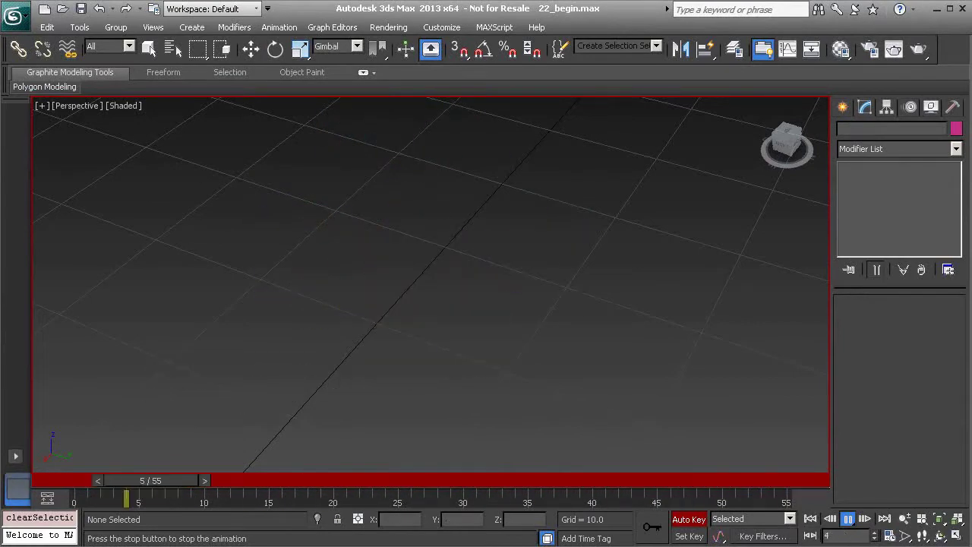
left_click(846, 519)
Select the purple character's head control and show only its Zero Euler XYZ X Rotation curve in the Curve Editor at frame 39.
scroll(264, 387, "up", 6)
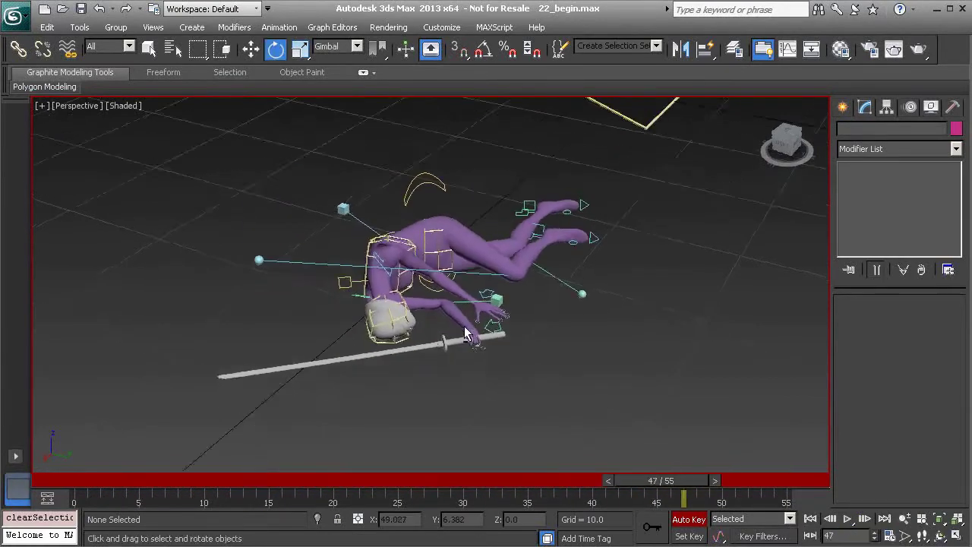
left_click(264, 387)
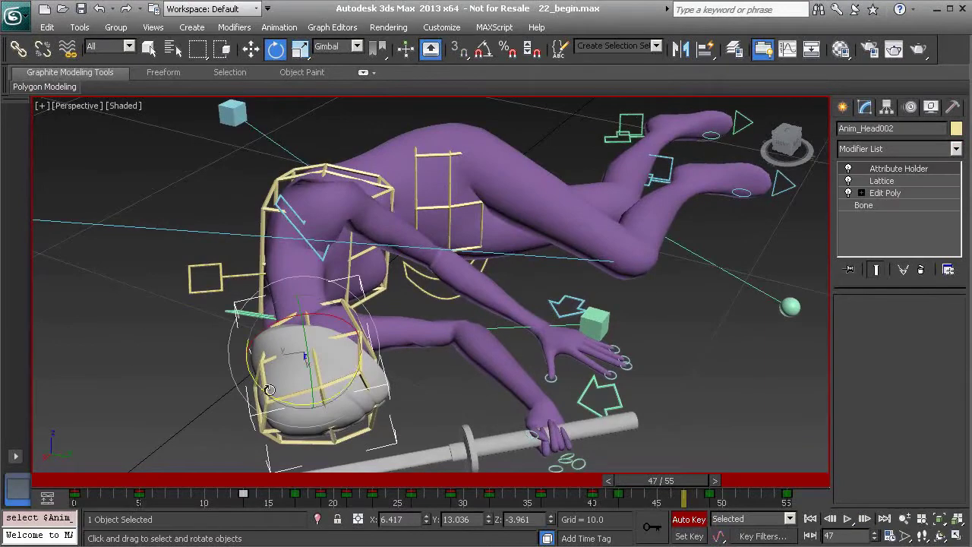
middle_click_drag(339, 324, 302, 296, "alt")
middle_click_drag(347, 328, 312, 289, "alt")
mouse_move(659, 481)
left_mouse_down()
mouse_move(534, 481)
mouse_move(577, 492)
mouse_move(532, 492)
mouse_move(625, 492)
mouse_move(531, 494)
mouse_move(575, 494)
left_mouse_up()
key("e")
right_click(663, 284)
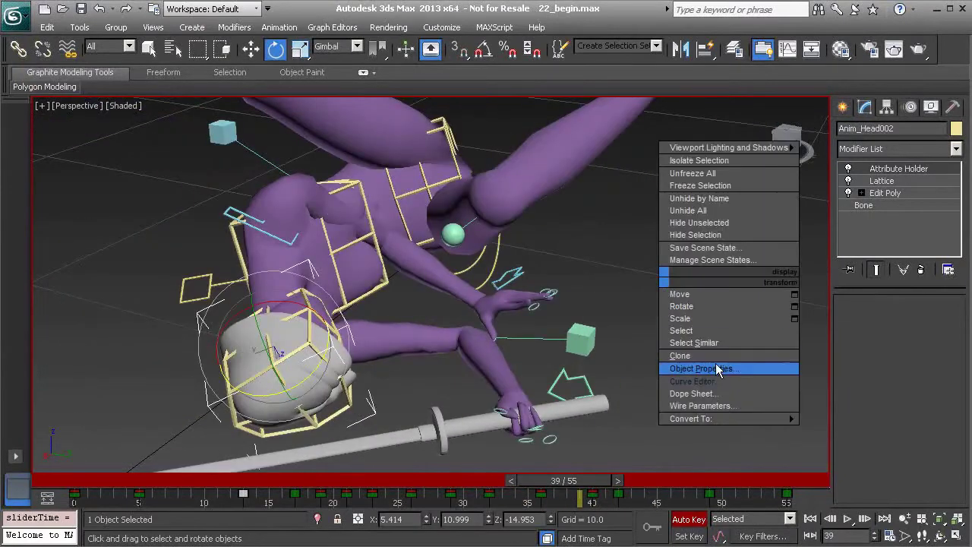
left_click(697, 380)
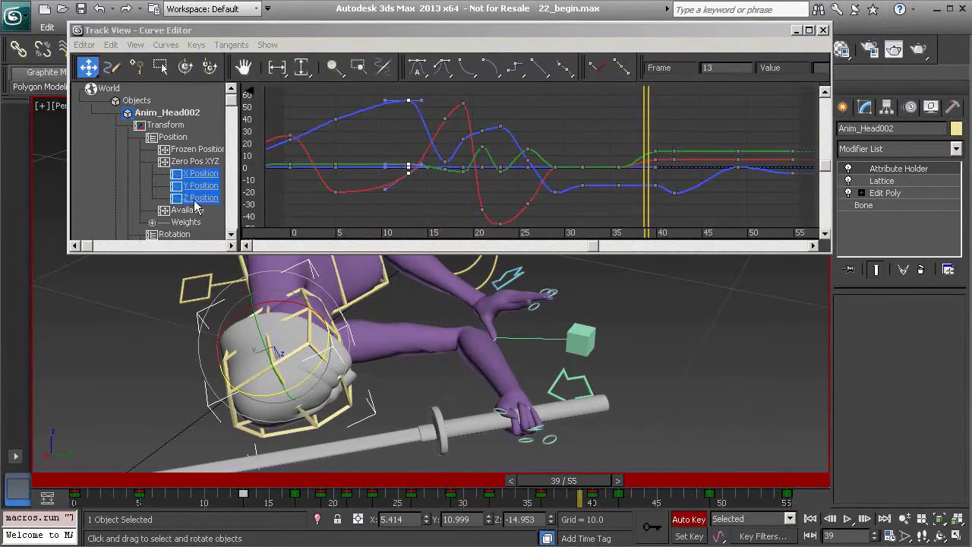
scroll(189, 202, "down", 4)
left_click(162, 138)
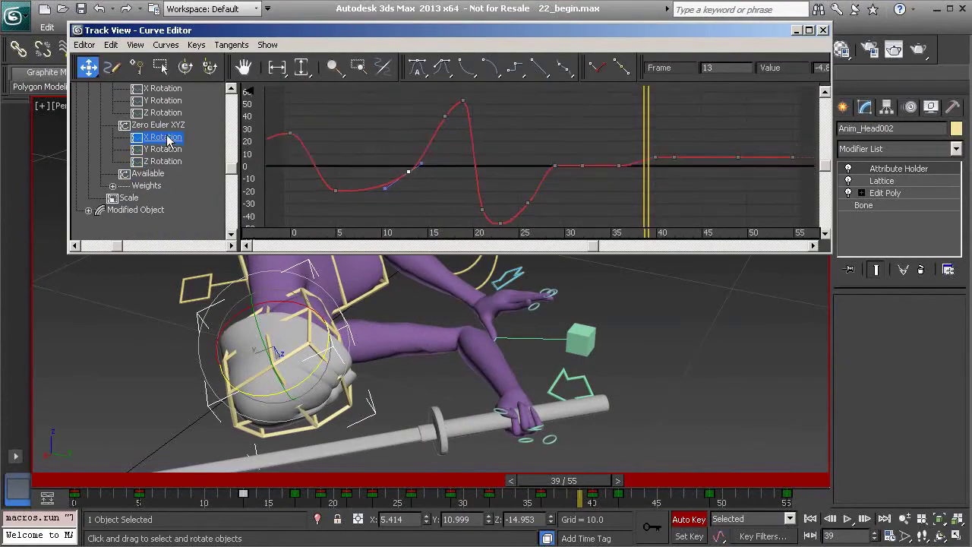
Move the head's X Rotation key from frame 40 to frame 39 and raise its value to about 18.
middle_click_drag(603, 181, 473, 144)
middle_click_drag(477, 316, 530, 363, "alt")
mouse_move(577, 479)
left_mouse_down()
mouse_move(530, 482)
mouse_move(571, 488)
mouse_move(554, 478)
mouse_move(532, 486)
mouse_move(587, 494)
left_mouse_up()
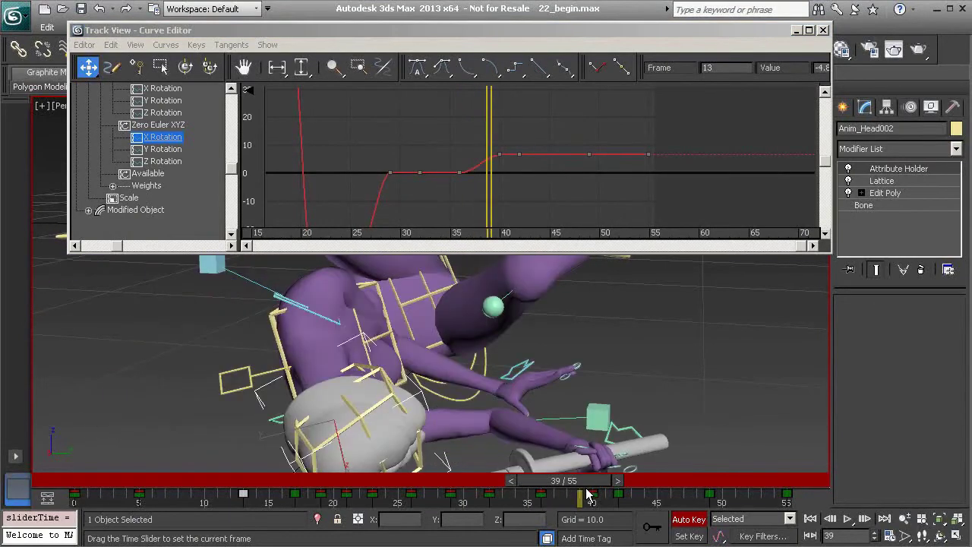
middle_click_drag(526, 399, 548, 376, "alt")
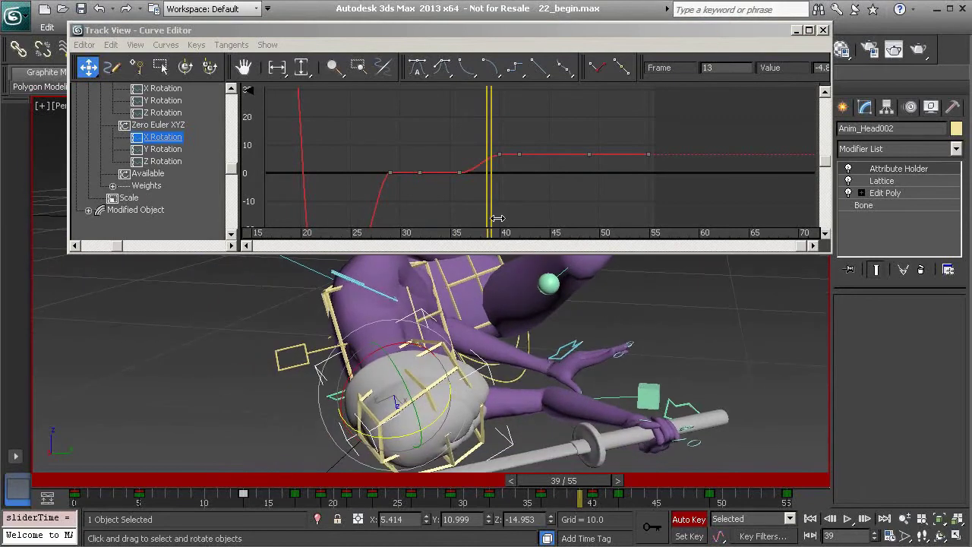
left_click(499, 155)
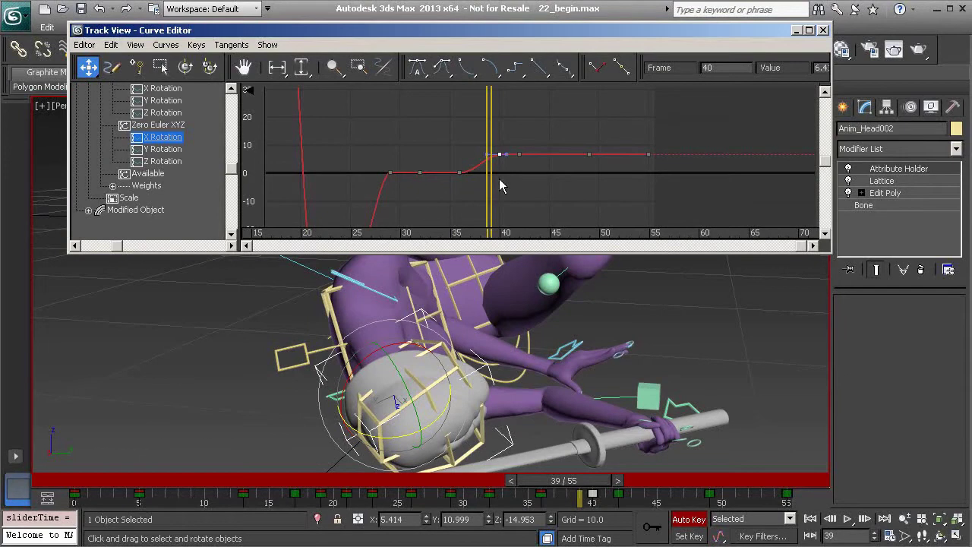
left_click_drag(500, 157, 490, 131)
left_click(166, 45)
left_click(177, 87)
left_click_drag(490, 132, 491, 123)
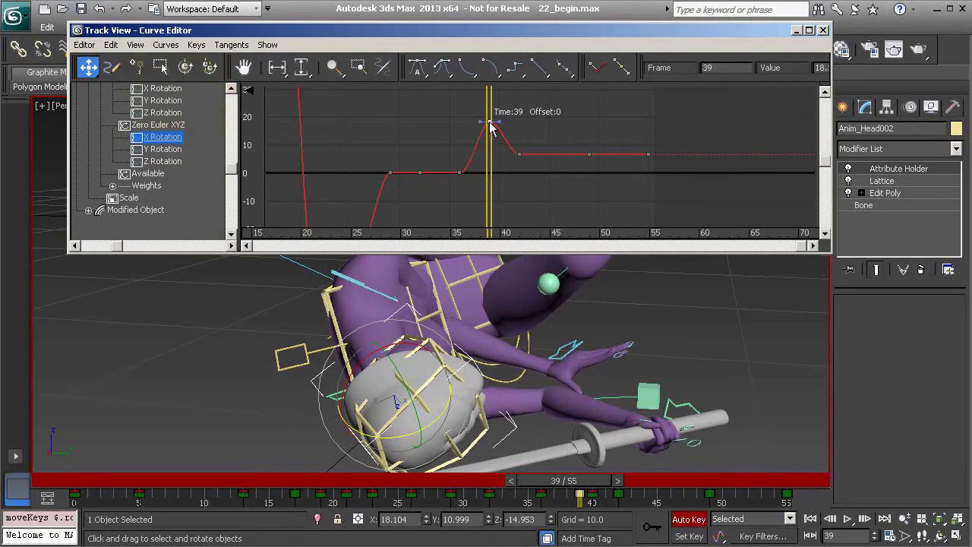
middle_click_drag(517, 370, 480, 350, "alt")
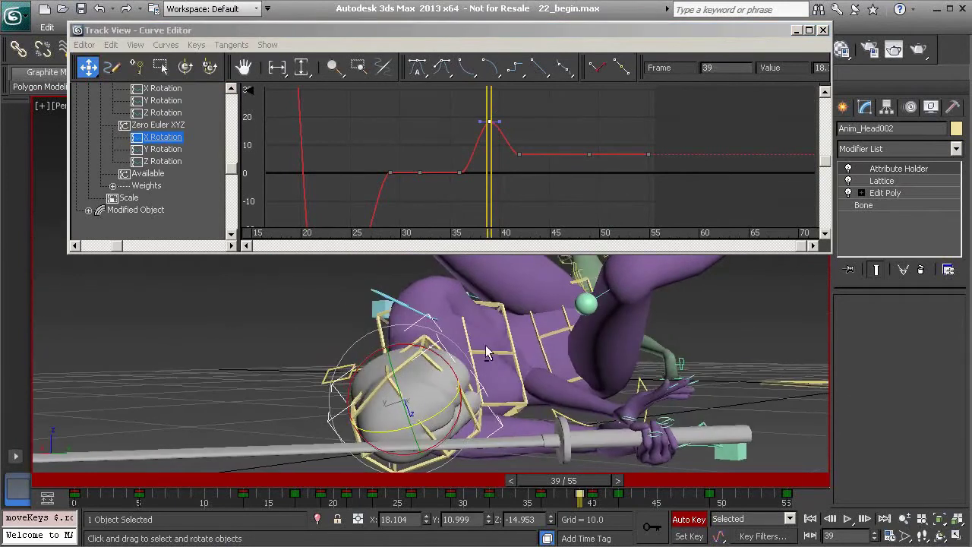
Lower the head's X Rotation key at frame 42 to about -18.
mouse_move(590, 497)
left_mouse_down()
mouse_move(554, 497)
mouse_move(593, 494)
left_mouse_up()
middle_click_drag(578, 440, 536, 363, "alt")
left_click_drag(607, 493, 627, 505)
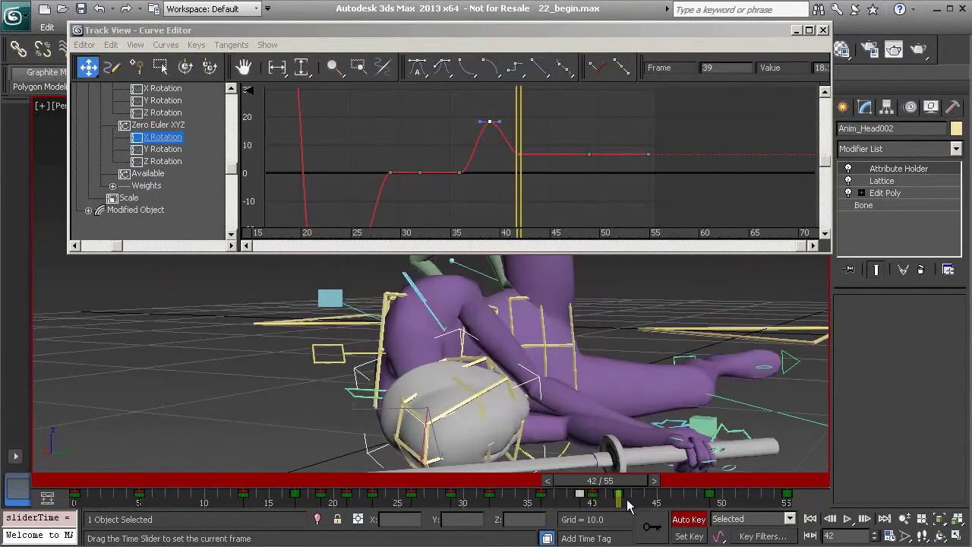
left_click(519, 154)
left_click_drag(518, 155, 517, 221)
middle_click_drag(530, 368, 611, 472, "alt")
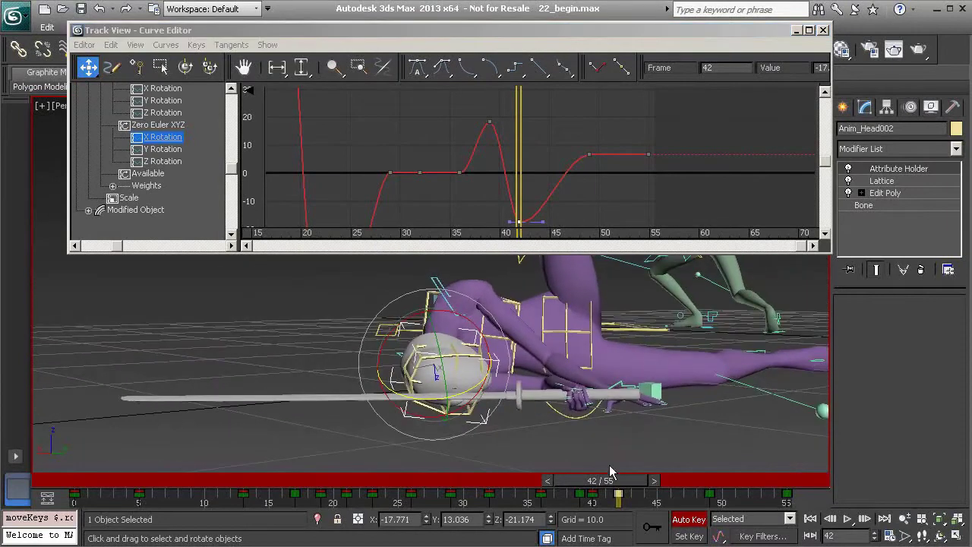
Deselect the head control and play back the animation to examine the head's motion during the landing.
left_click_drag(619, 488, 540, 503)
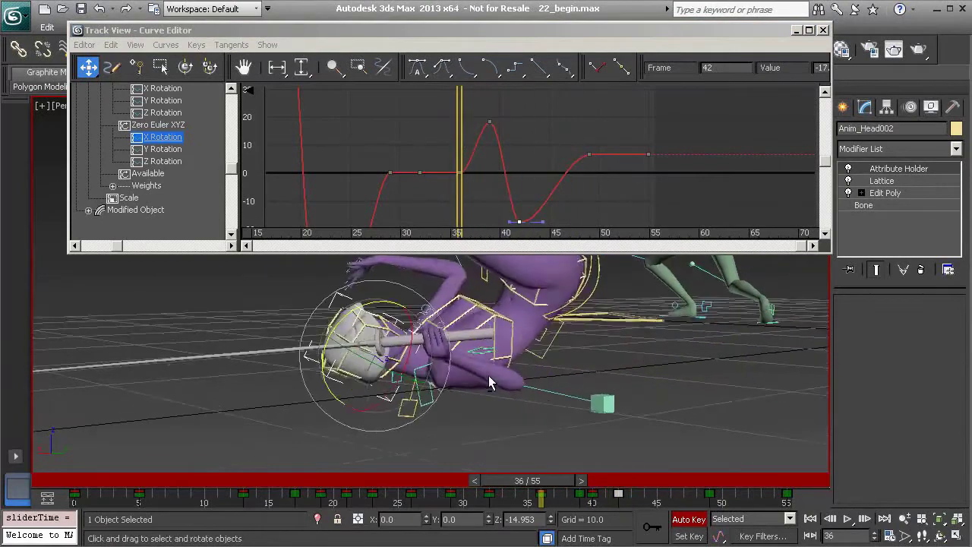
middle_click_drag(489, 376, 504, 352, "alt")
scroll(608, 315, "down", 2)
left_click(608, 314)
middle_click_drag(607, 315, 619, 350)
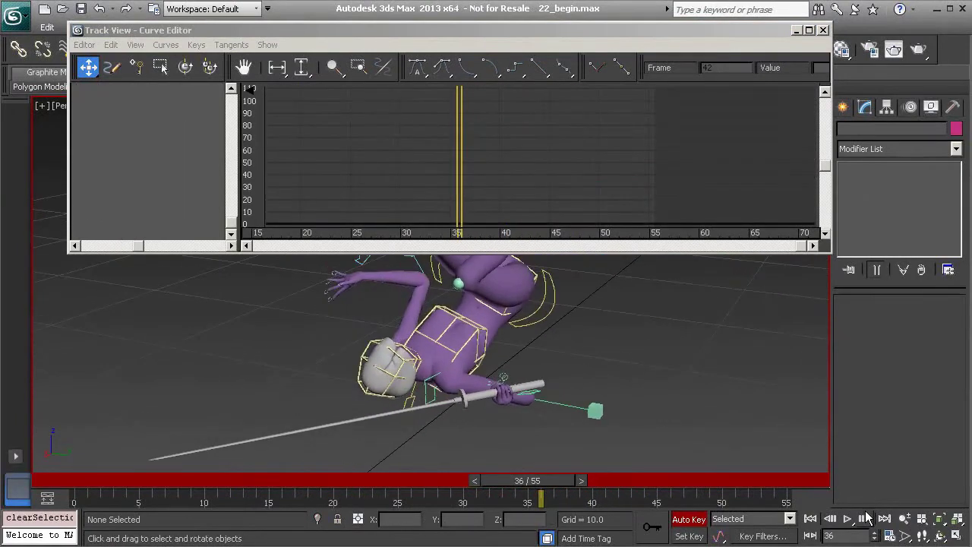
left_click(849, 520)
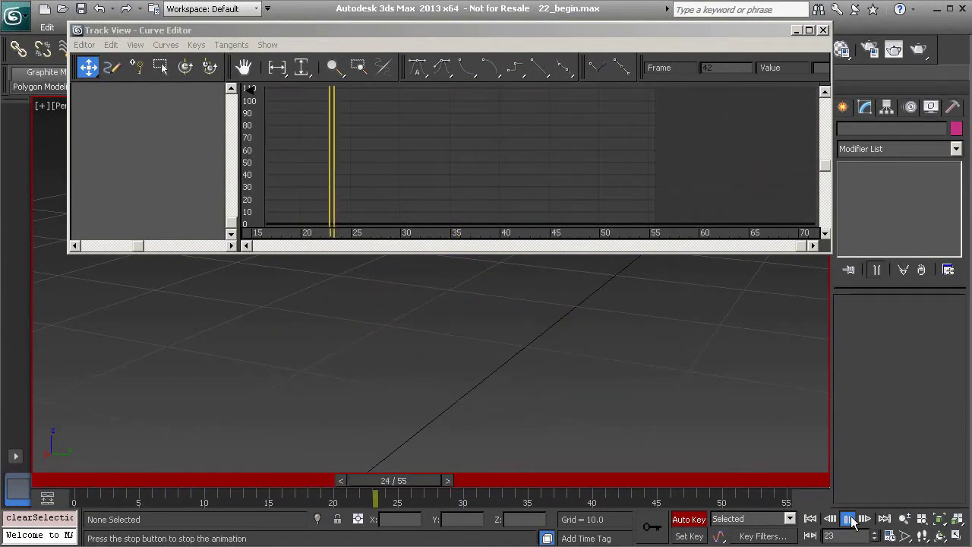
left_click(850, 519)
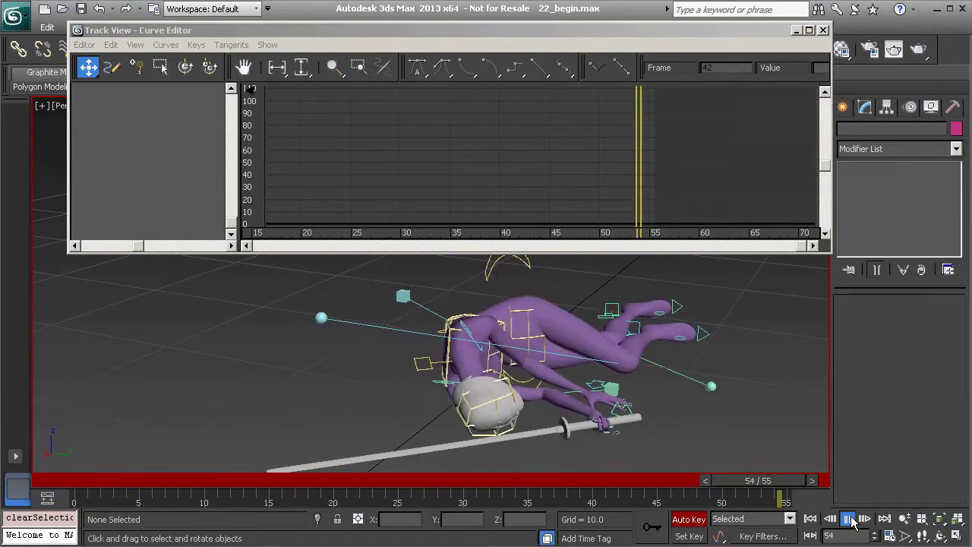
Reselect the head control at frame 39 and isolate its Zero Euler XYZ X Rotation curve with the keys at frames 39 and 42 selected.
left_click(467, 414)
left_click_drag(488, 484, 590, 499)
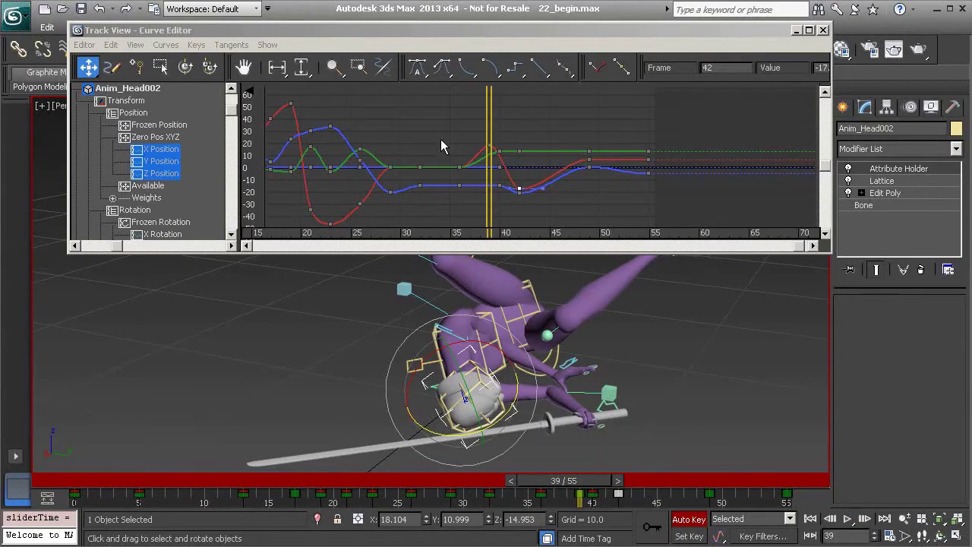
scroll(161, 194, "down", 2)
left_click(170, 126)
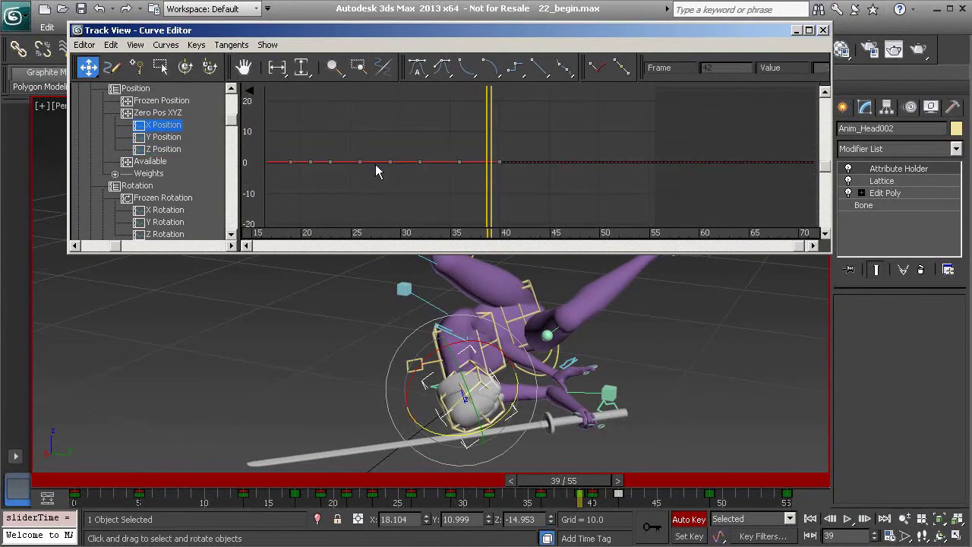
scroll(165, 174, "down", 1)
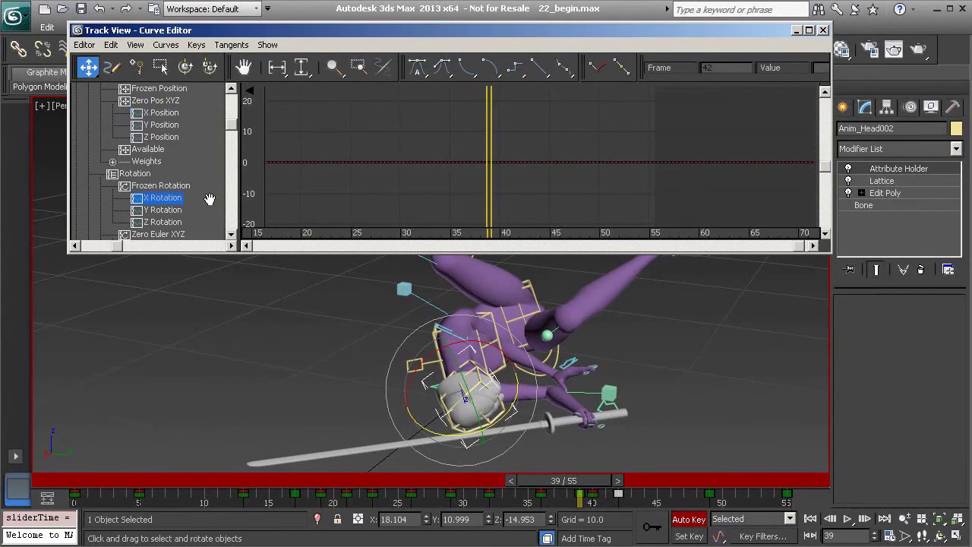
scroll(194, 199, "down", 3)
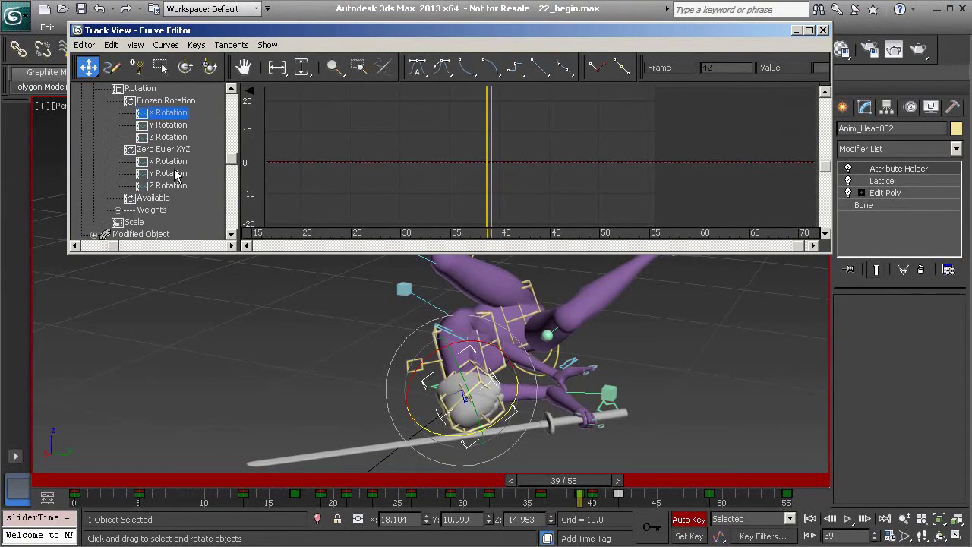
left_click(167, 161)
middle_click_drag(511, 190, 543, 163, "ctrl+alt")
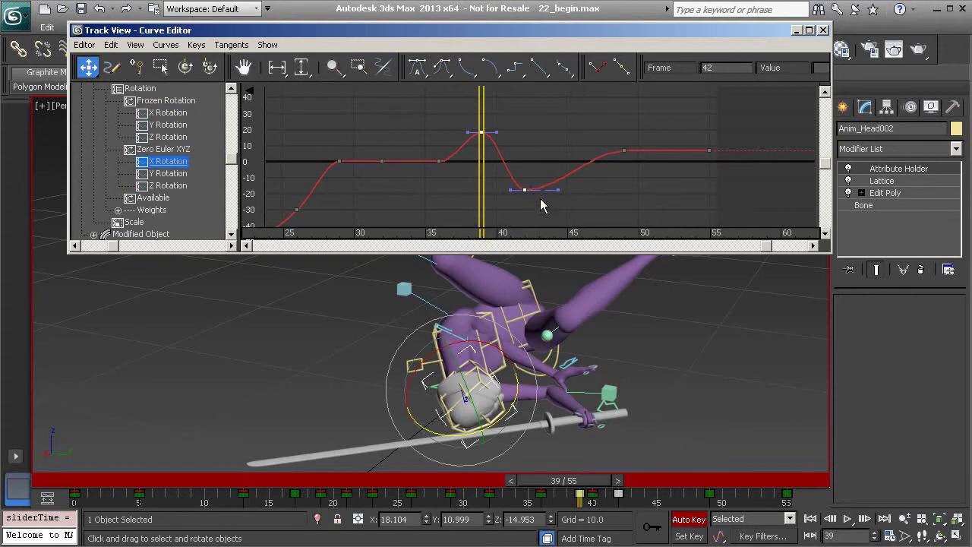
Try to shift the X Rotation keys at frames 39 and 42 two frames later by hand, and undo the move.
left_click_drag(481, 135, 508, 135)
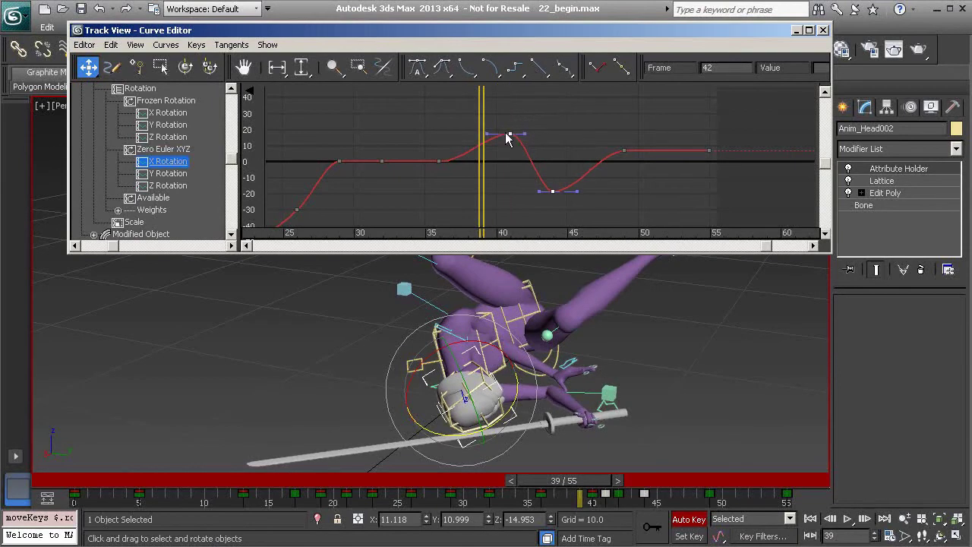
key("ctrl+z")
middle_click_drag(532, 129, 448, 135)
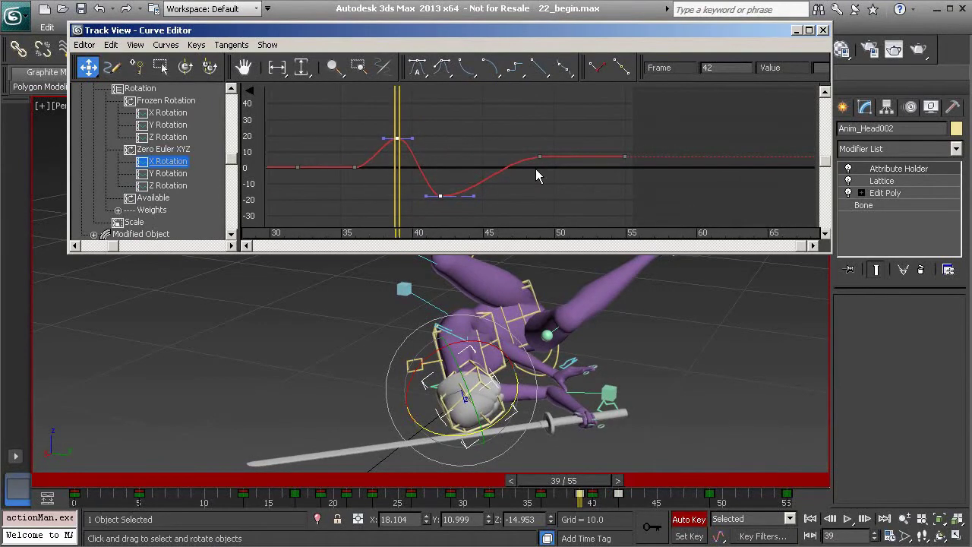
Enlarge the Curve Editor and offset the selected X Rotation keys at frames 39 and 42 with the relative frame value n+2.
left_click_drag(832, 250, 867, 265)
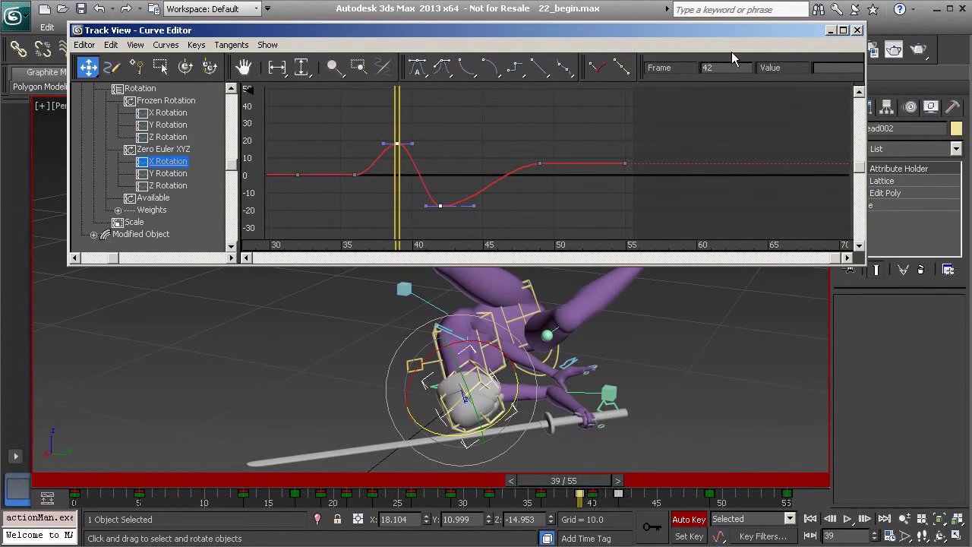
left_click_drag(864, 259, 882, 279)
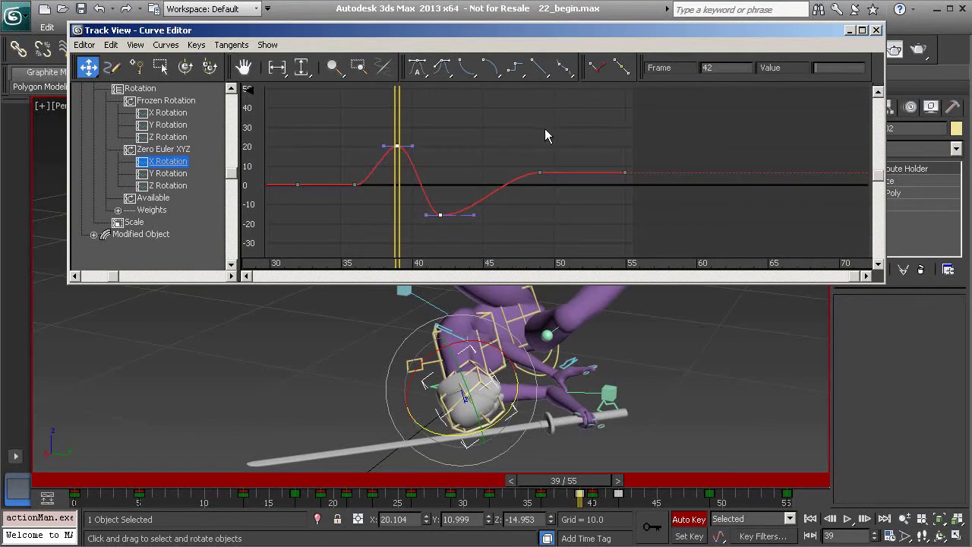
middle_click_drag(545, 128, 551, 130)
middle_click_drag(498, 145, 492, 164)
left_click(467, 150)
key("ctrl+z")
key("ctrl+z")
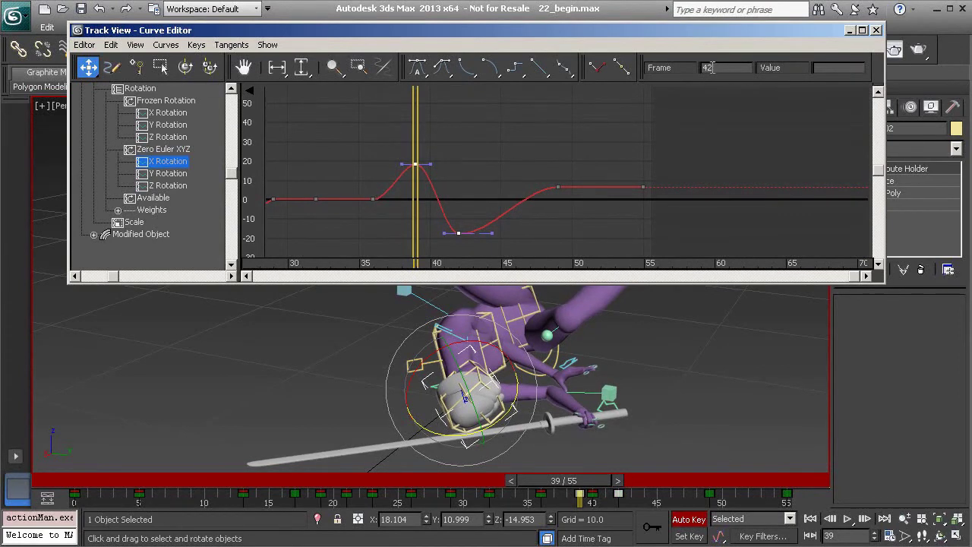
double_click(717, 68)
key("Return")
Minimize the Curve Editor, deselect the head control and play back the fall to review the delayed head motion.
left_click_drag(612, 484, 567, 495)
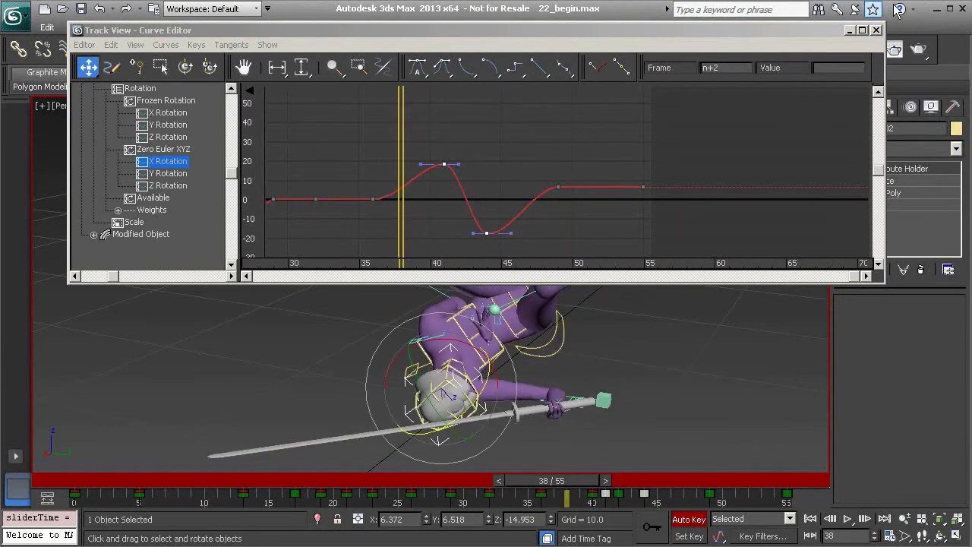
left_click(850, 30)
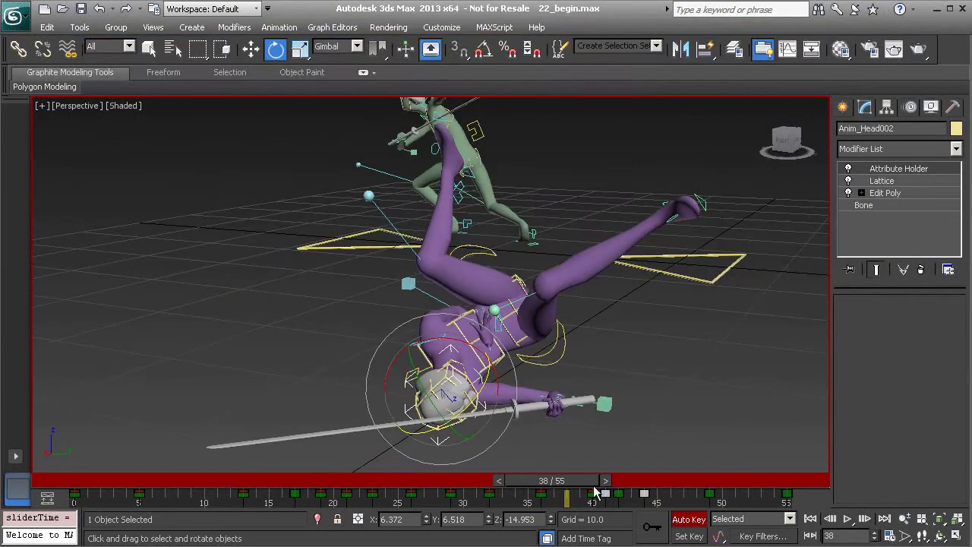
left_click_drag(585, 490, 500, 490)
left_click(688, 358)
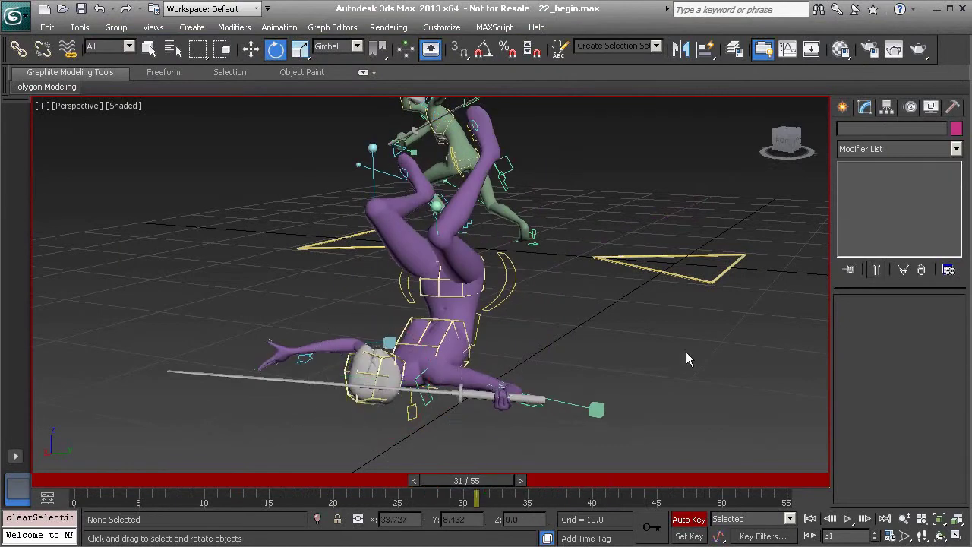
left_click(848, 521)
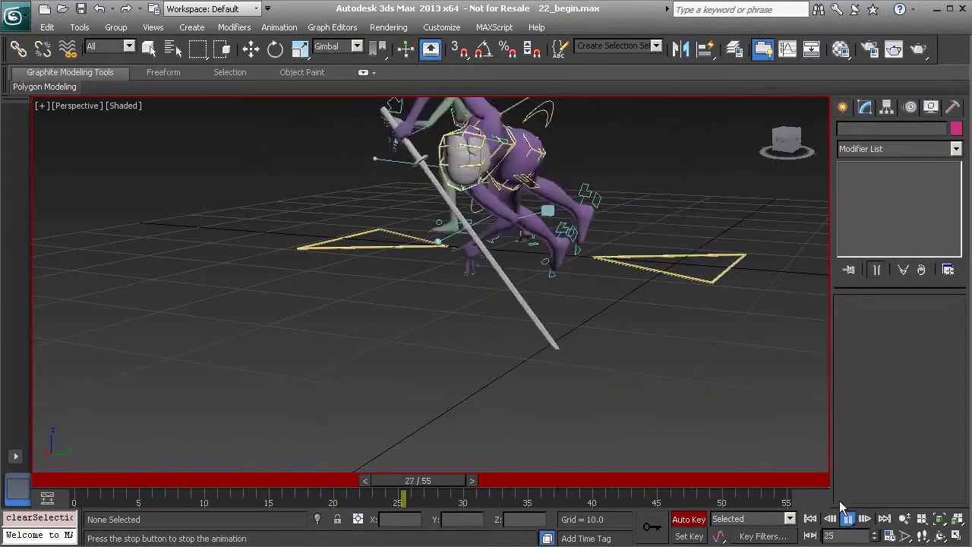
left_click(848, 519)
Select the head control at frame 44 and bring back the Curve Editor with only its Zero Euler XYZ X Rotation curve shown.
middle_click_drag(480, 310, 372, 270)
scroll(372, 269, "up", 4)
middle_click_drag(369, 374, 381, 296)
left_click(375, 350)
middle_click_drag(378, 351, 317, 350, "alt")
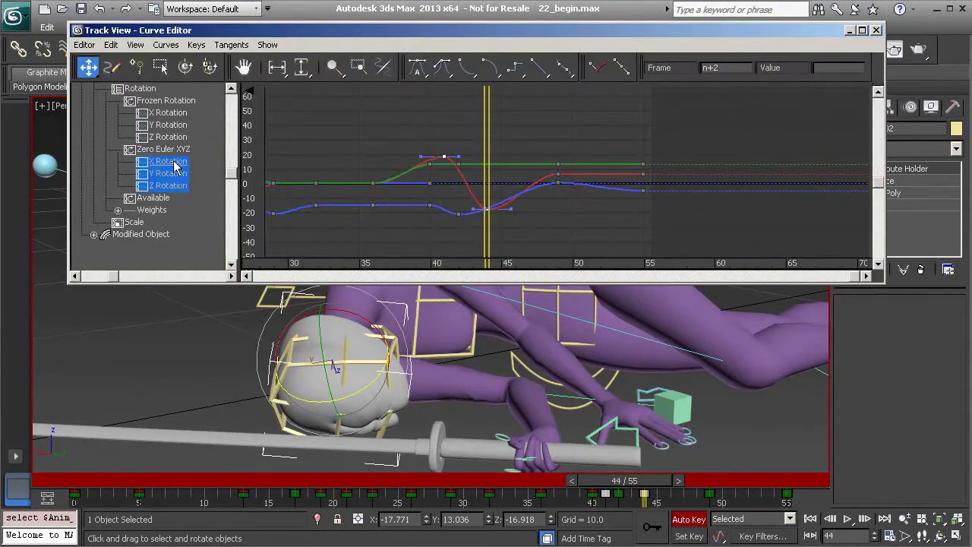
middle_click_drag(452, 191, 481, 176)
middle_click_drag(536, 257, 529, 151, "ctrl+alt")
Lower the head's final X Rotation key at frame 55 to about -6.8 and scrub back through the fall.
left_click_drag(621, 480, 636, 490)
mouse_move(693, 511)
left_mouse_down()
mouse_move(615, 508)
mouse_move(707, 504)
left_mouse_up()
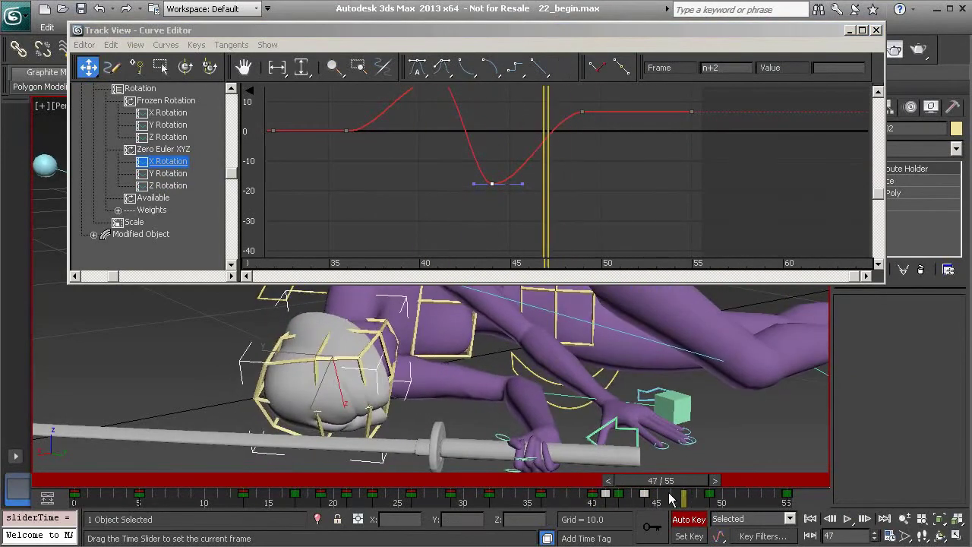
middle_click_drag(461, 351, 468, 322, "alt")
left_click_drag(699, 481, 766, 526)
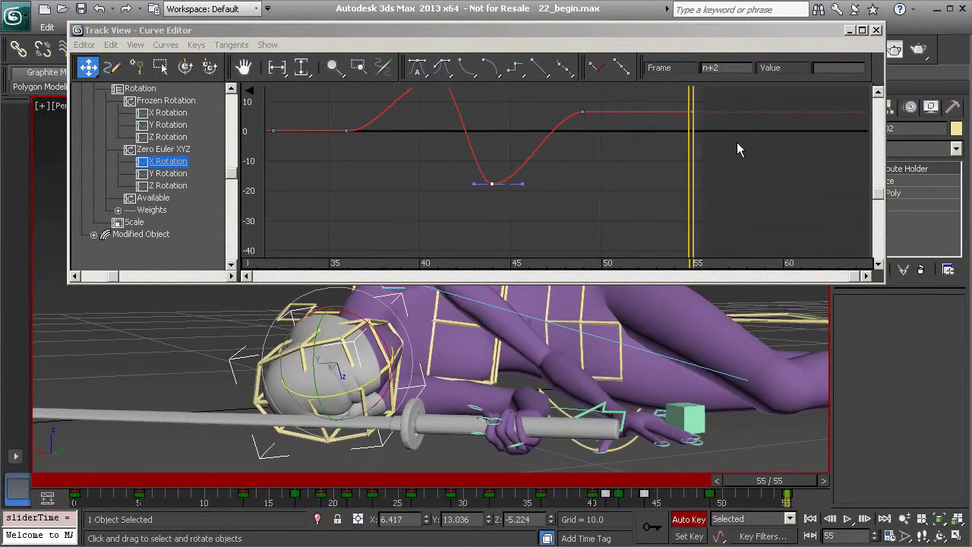
left_click_drag(724, 157, 694, 134)
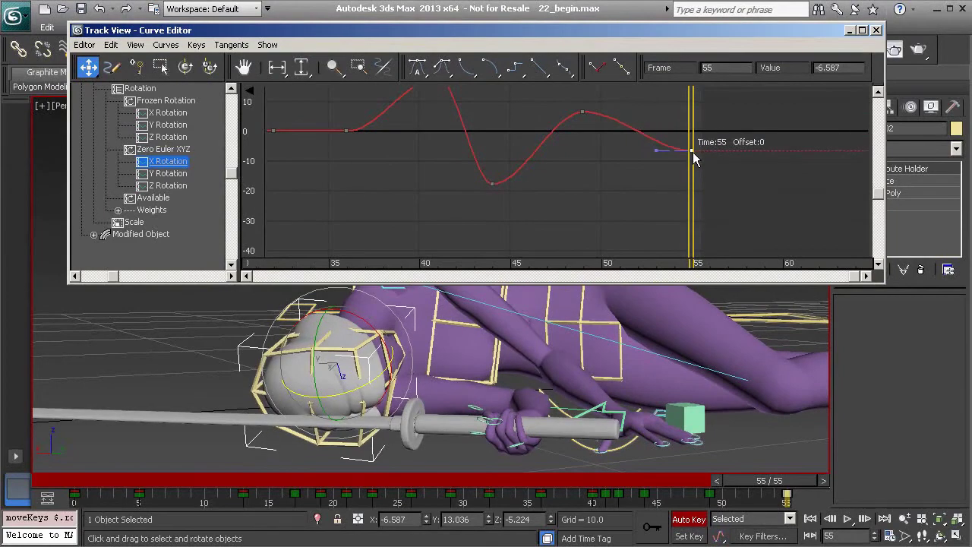
left_click_drag(771, 486, 382, 482)
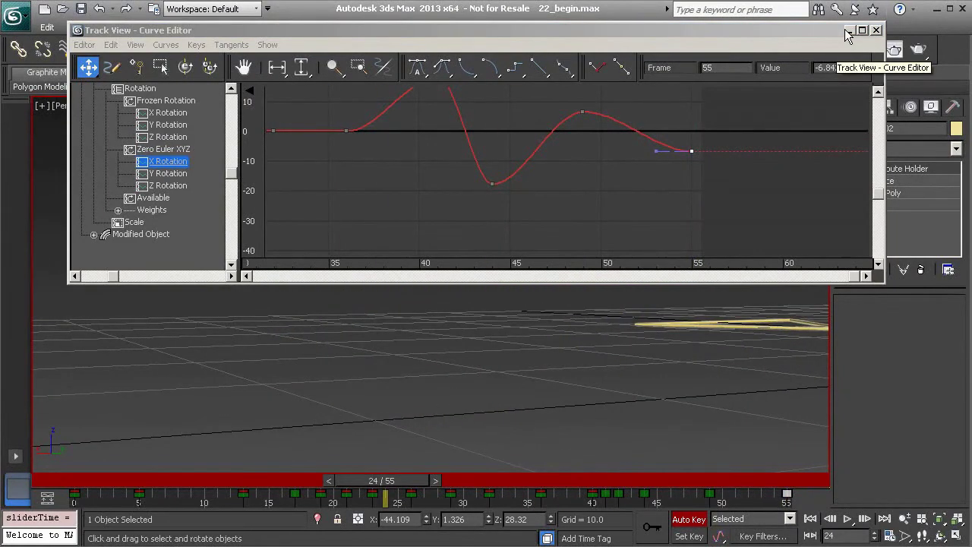
Minimize the Curve Editor and play back the fall to review the head's settling motion.
left_click(847, 31)
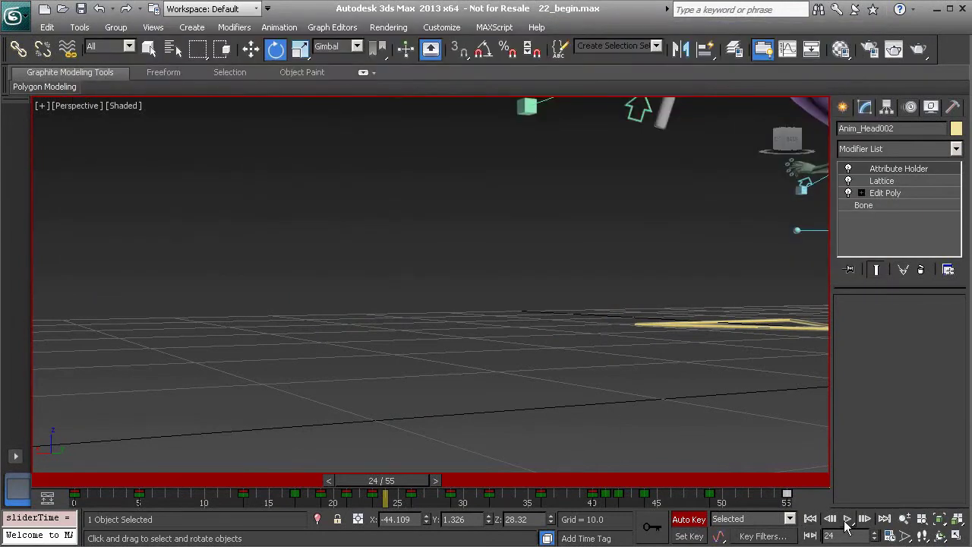
left_click(847, 519)
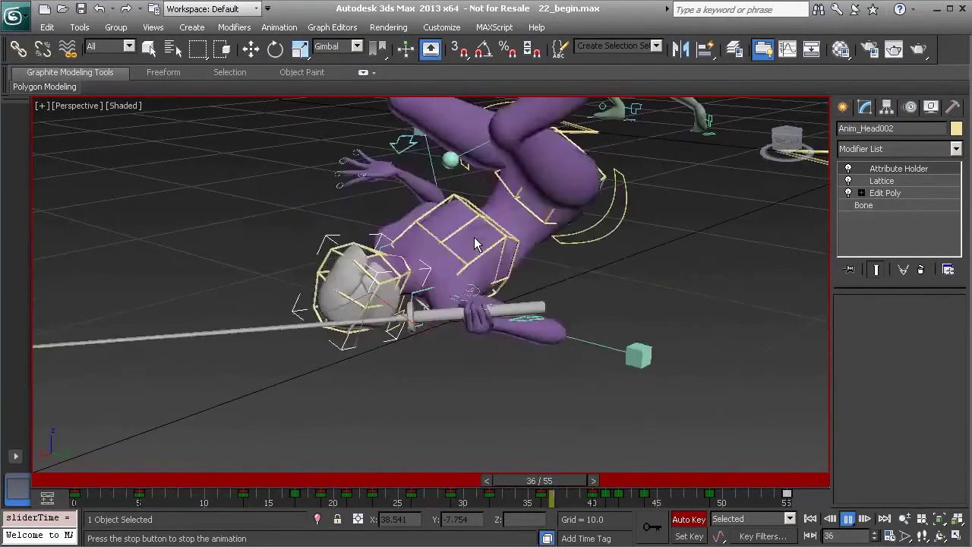
left_click(847, 519)
Rotate the purple character's head control about 6 degrees around its Y axis at frame 44.
key("e")
left_click_drag(697, 488, 792, 540)
key("e")
mouse_move(478, 369)
middle_mouse_down("alt")
mouse_move(373, 387)
mouse_move(423, 385)
mouse_move(467, 357)
middle_mouse_up("alt")
key("q")
mouse_move(727, 479)
left_mouse_down()
mouse_move(663, 476)
mouse_move(711, 478)
left_mouse_up()
key("e")
middle_click_drag(516, 334, 498, 365, "alt")
left_click_drag(747, 481, 644, 479)
middle_click_drag(638, 462, 596, 404, "alt")
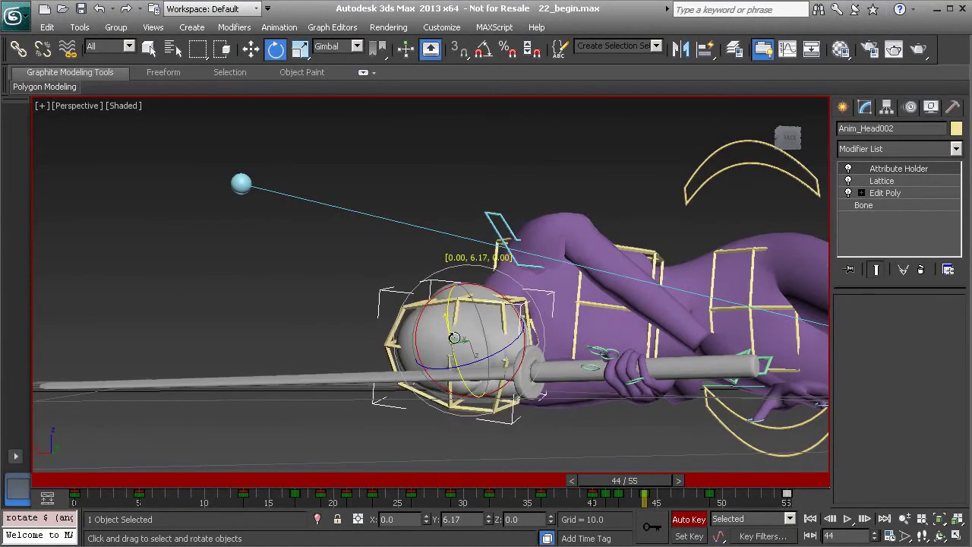
Scrub through the fall and play it back from different angles to review the adjusted head rotation.
left_click_drag(649, 479, 821, 527)
key("e")
middle_click_drag(460, 331, 528, 380, "alt")
left_click_drag(758, 480, 516, 480)
middle_click_drag(410, 295, 717, 457, "alt")
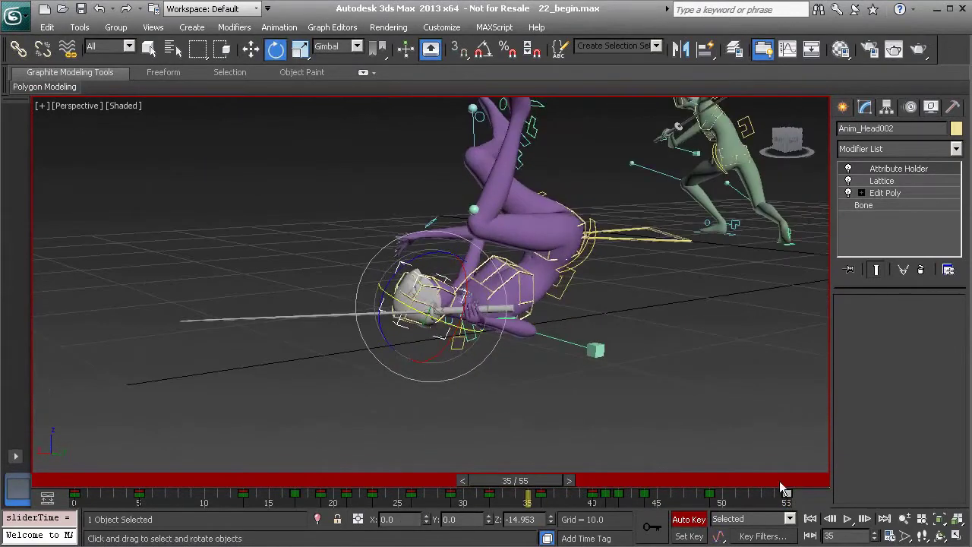
left_click(848, 519)
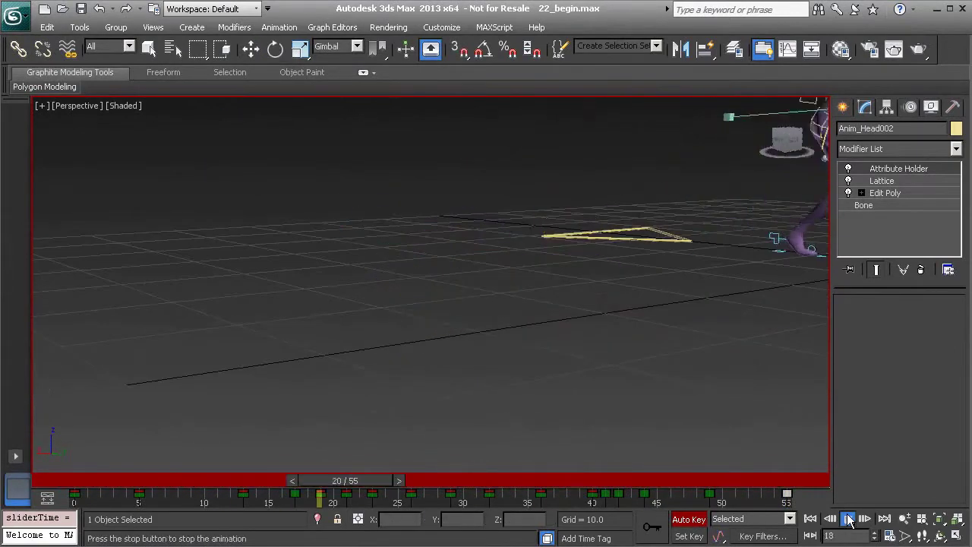
middle_click_drag(460, 343, 467, 325, "alt")
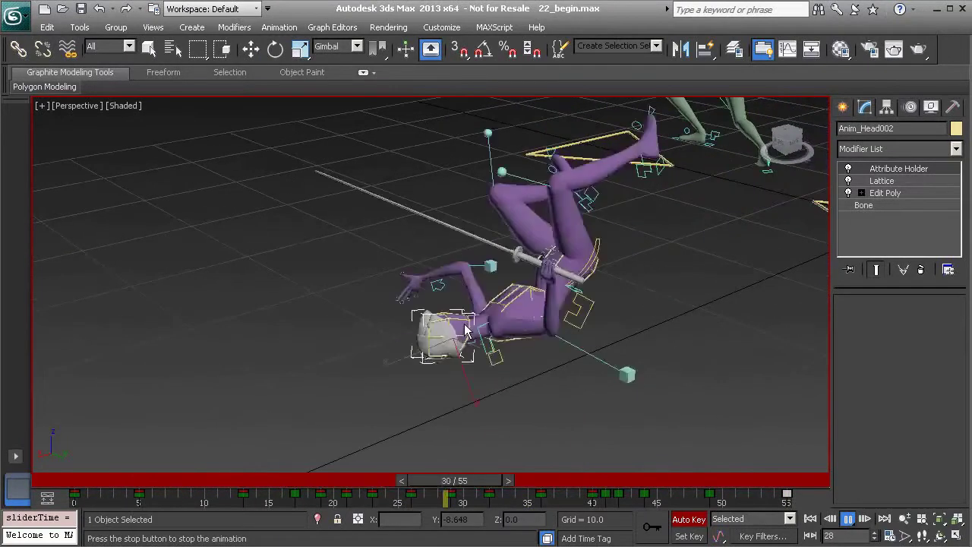
left_click(848, 519)
Select the purple character's neck control and rotate it about 5.5 degrees around X at frame 44.
middle_click_drag(441, 323, 386, 319, "alt")
scroll(458, 342, "up", 1)
middle_click_drag(459, 359, 447, 339)
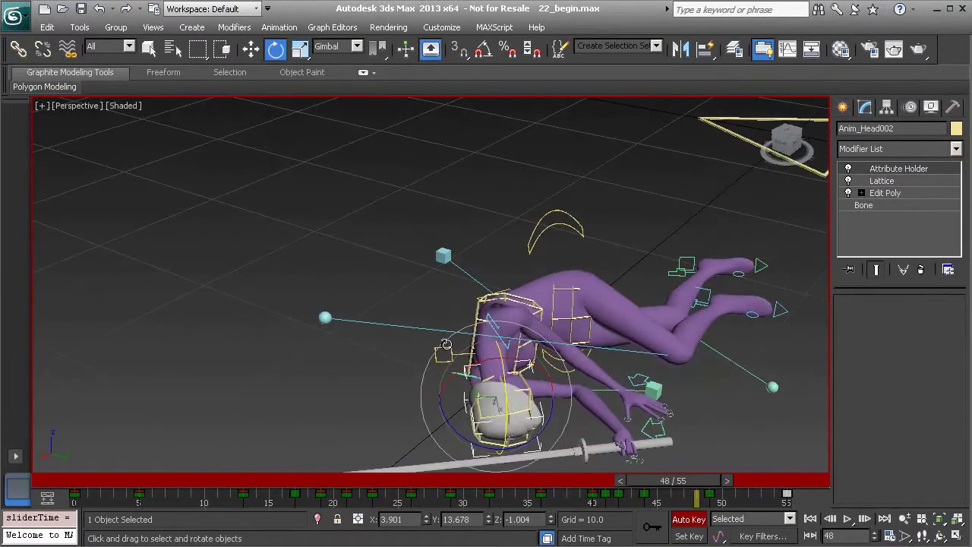
left_click(445, 347)
scroll(446, 347, "up", 4)
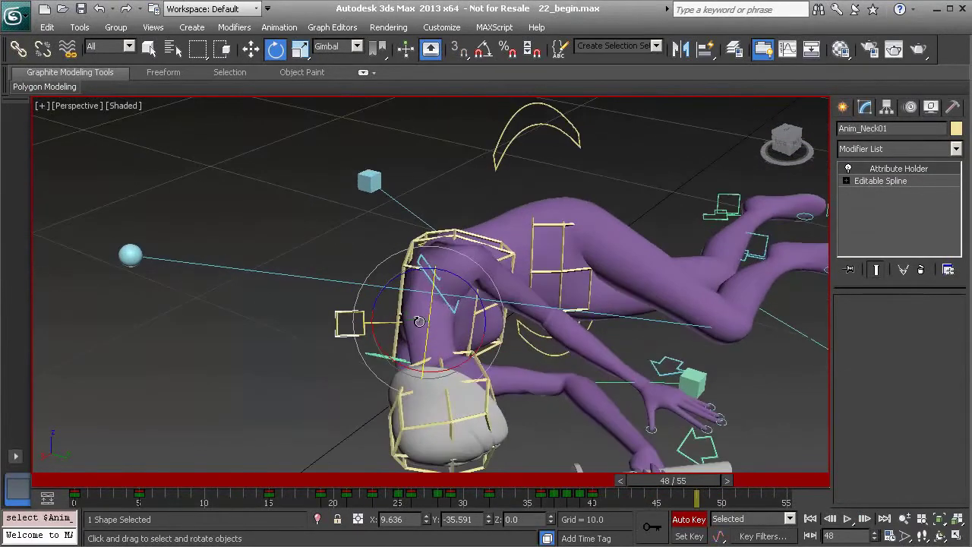
left_click_drag(578, 479, 638, 514)
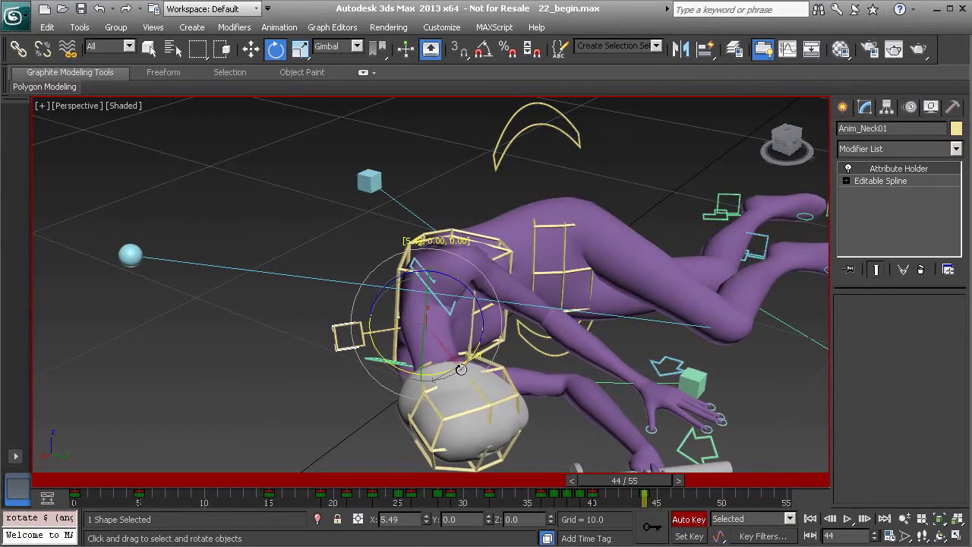
Key the neck's settling rotation at frames 52 and 55, rotating it about 1.1 degrees around X at frame 55.
left_click_drag(671, 483, 691, 501)
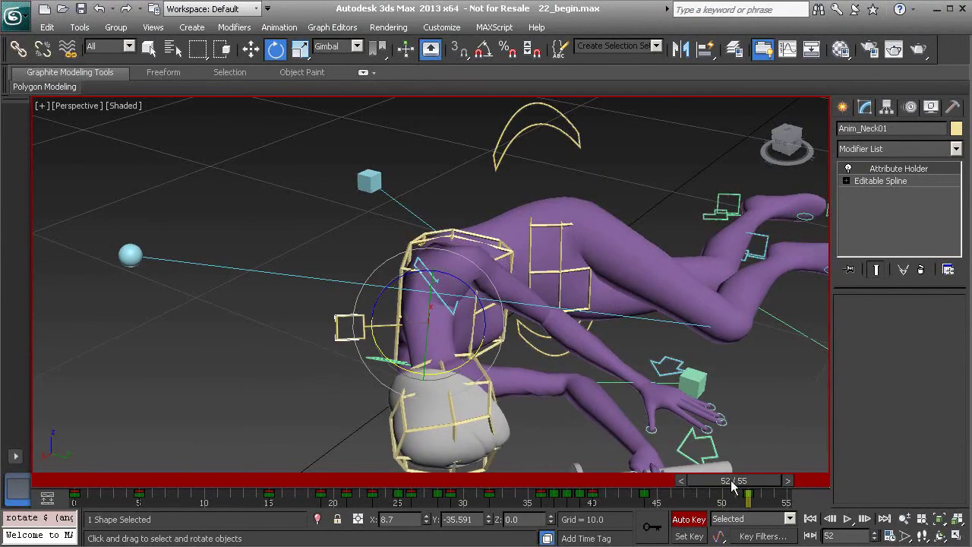
left_click_drag(733, 485, 811, 499)
left_click_drag(460, 363, 461, 362)
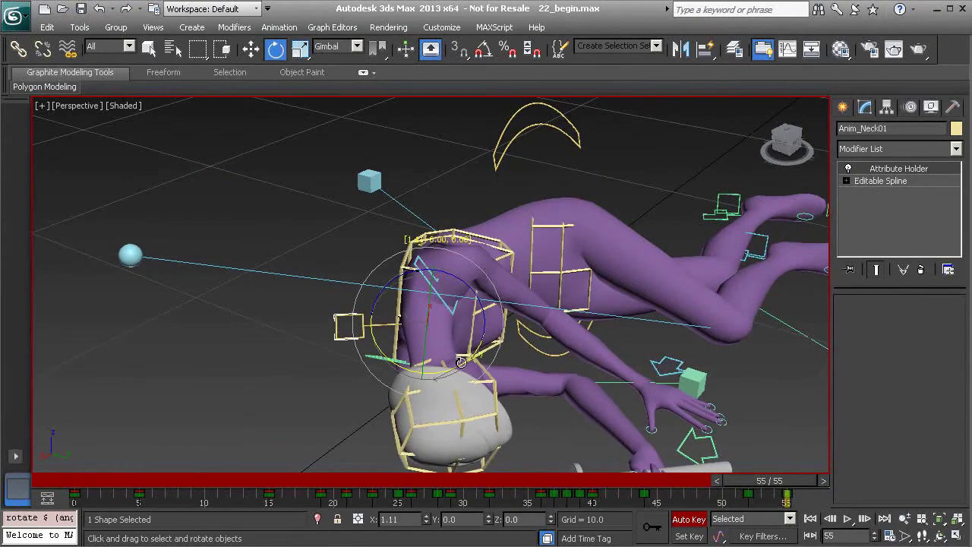
Play back the fall and scrub to frame 51 to review the neck's settling motion on the ground.
left_click_drag(779, 484, 485, 482)
left_click(848, 521)
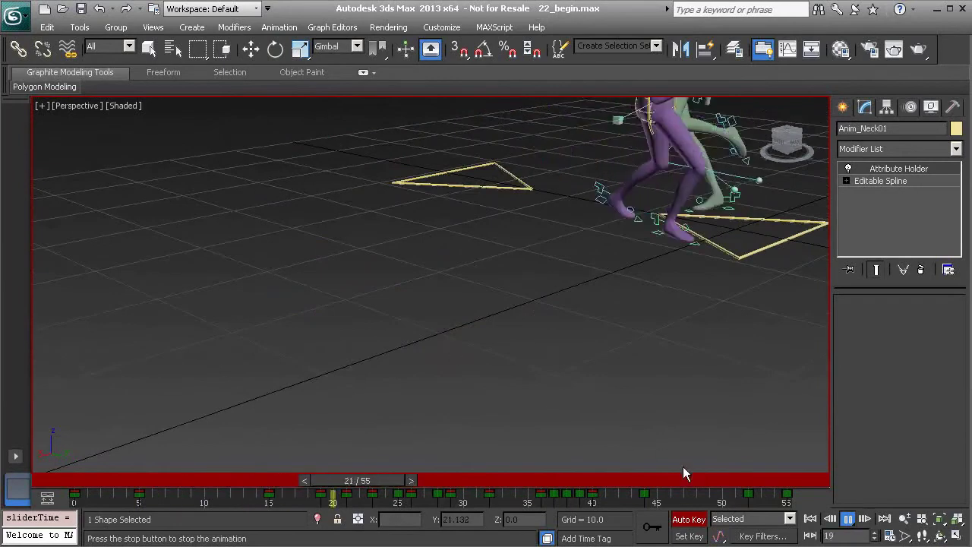
left_click(848, 519)
key("e")
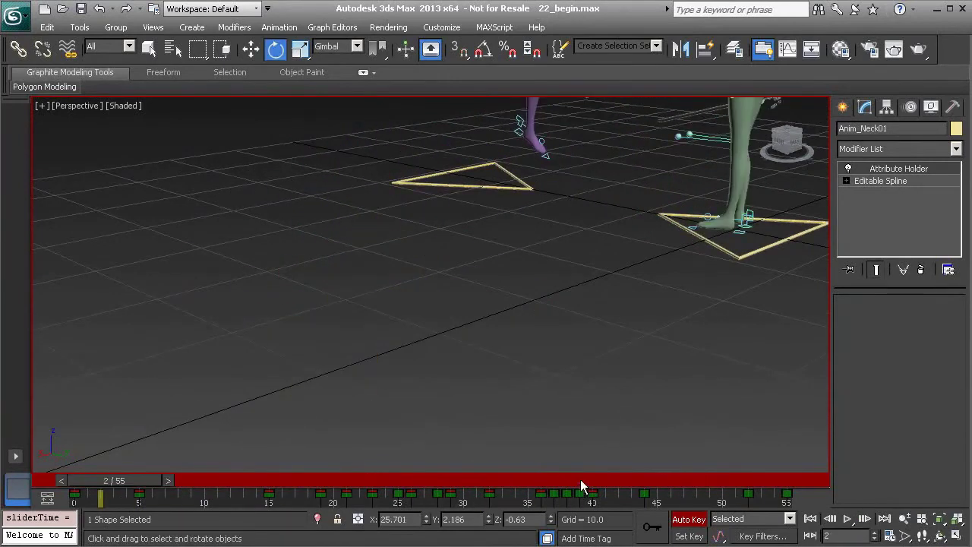
left_click_drag(583, 486, 679, 498)
scroll(532, 347, "up", 3)
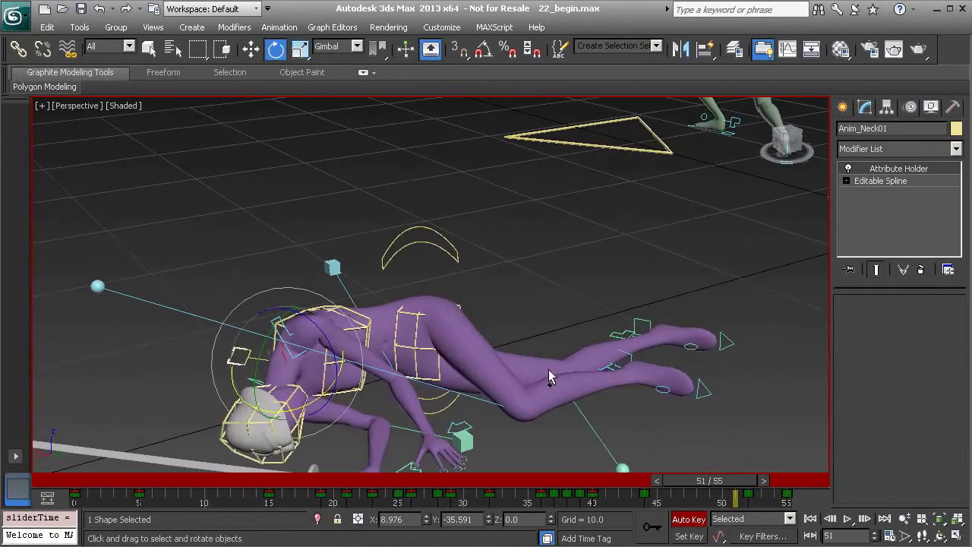